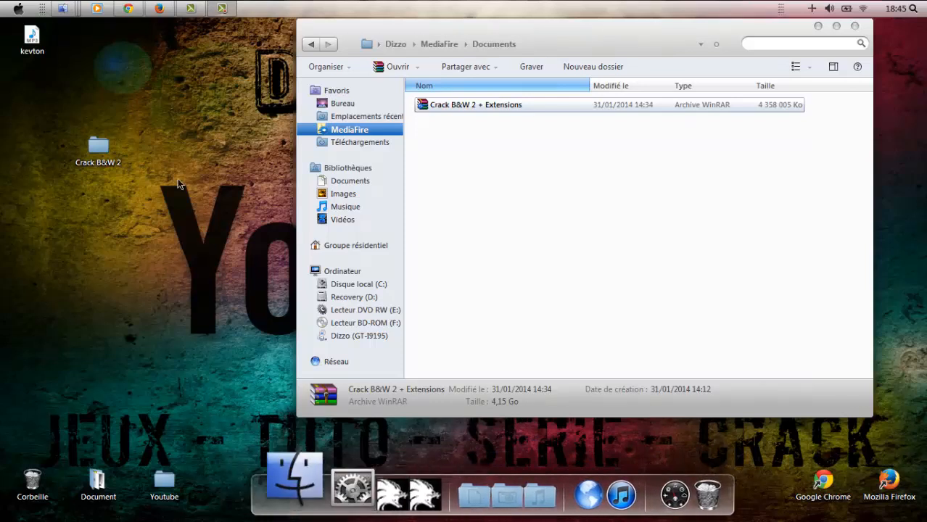
# Check the MEGA upload progress, then open the desktop Crack B&W 2 folder.
pyautogui.moveTo(63, 8)
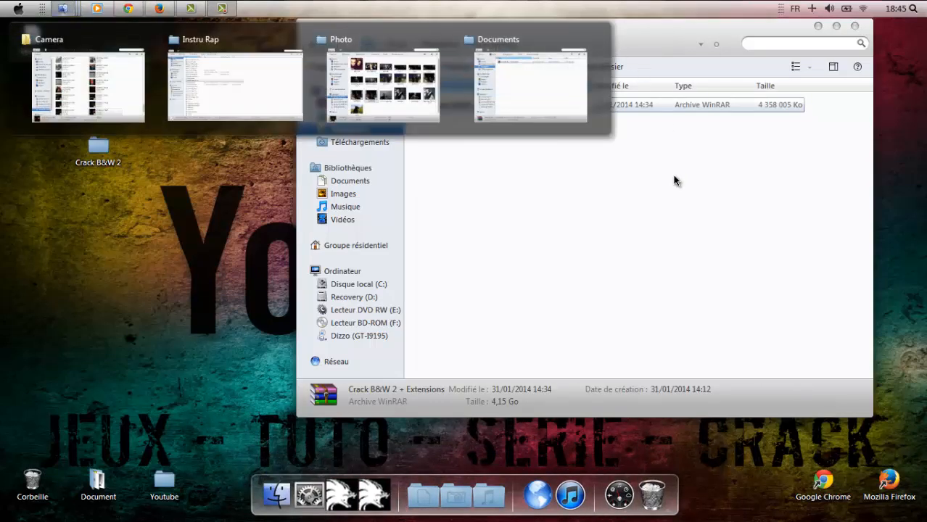
pyautogui.click(137, 7)
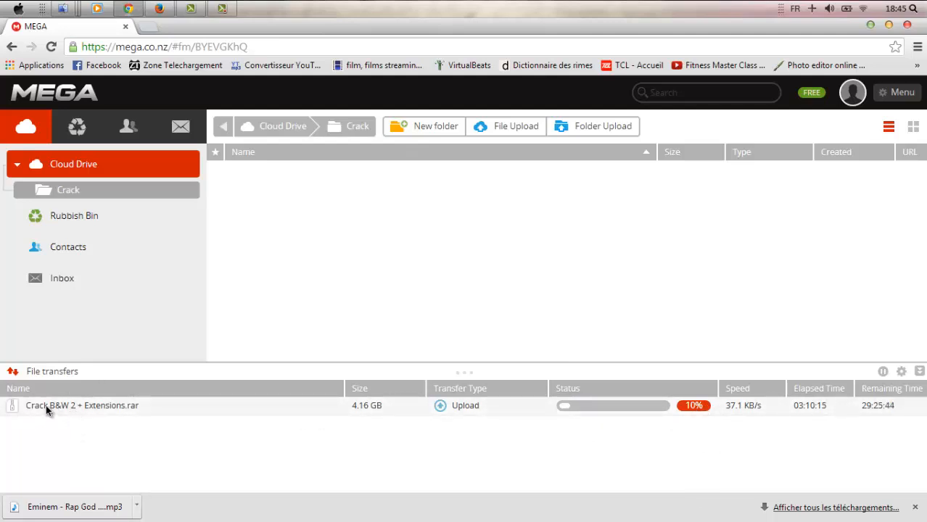
pyautogui.click(871, 26)
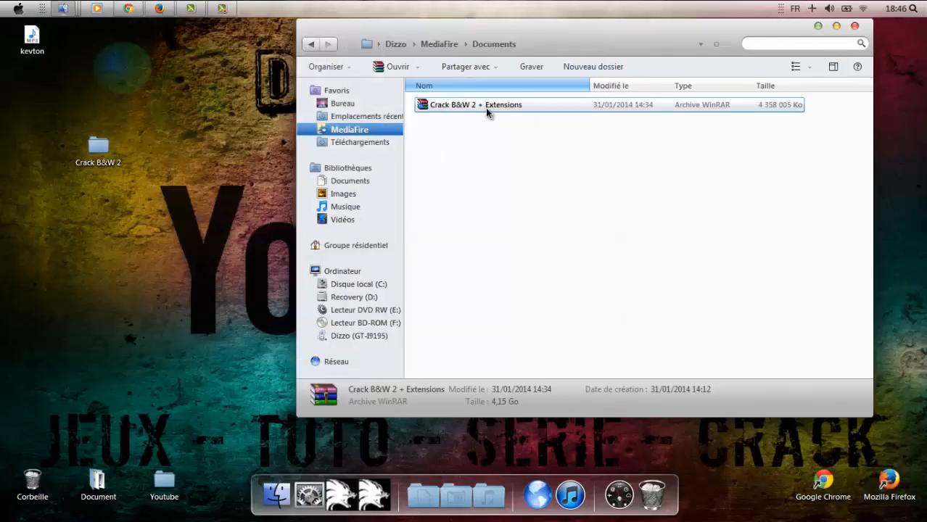
pyautogui.doubleClick(127, 138)
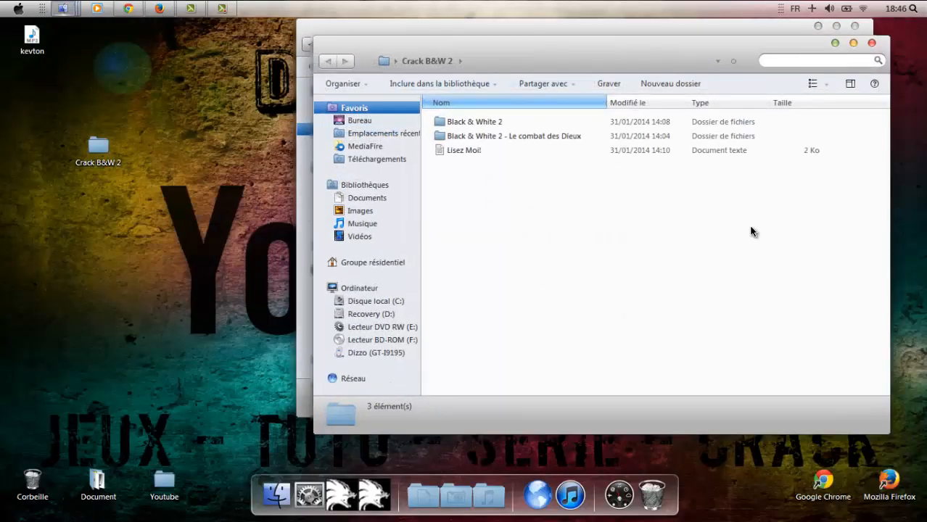
# Read the Lisez Moi! readme in Notepad and close it.
pyautogui.click(641, 151)
pyautogui.doubleClick(580, 150)
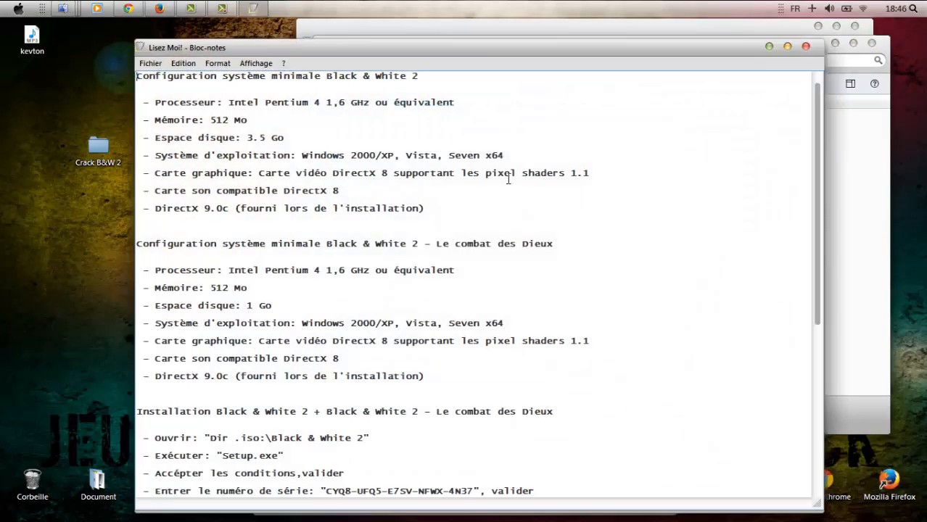
pyautogui.scroll(-3, 507, 190)
pyautogui.scroll(6, 513, 247)
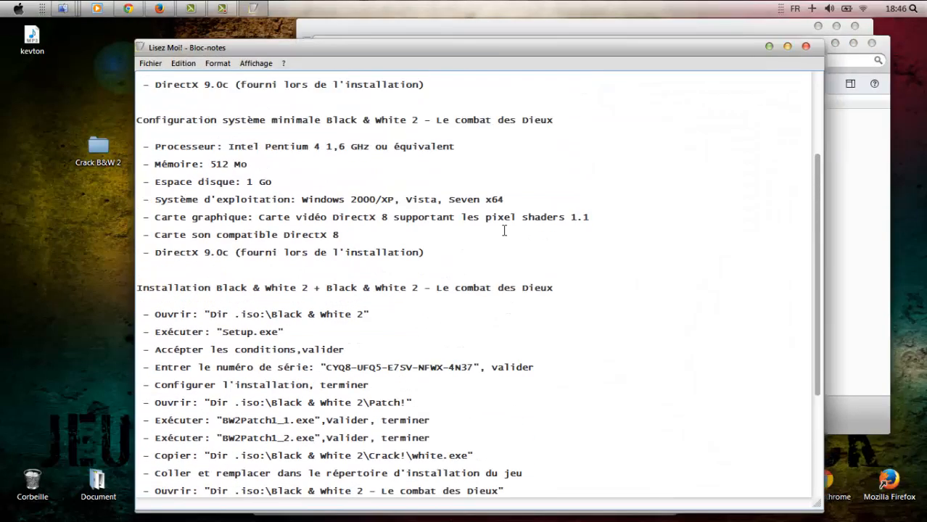
pyautogui.click(806, 46)
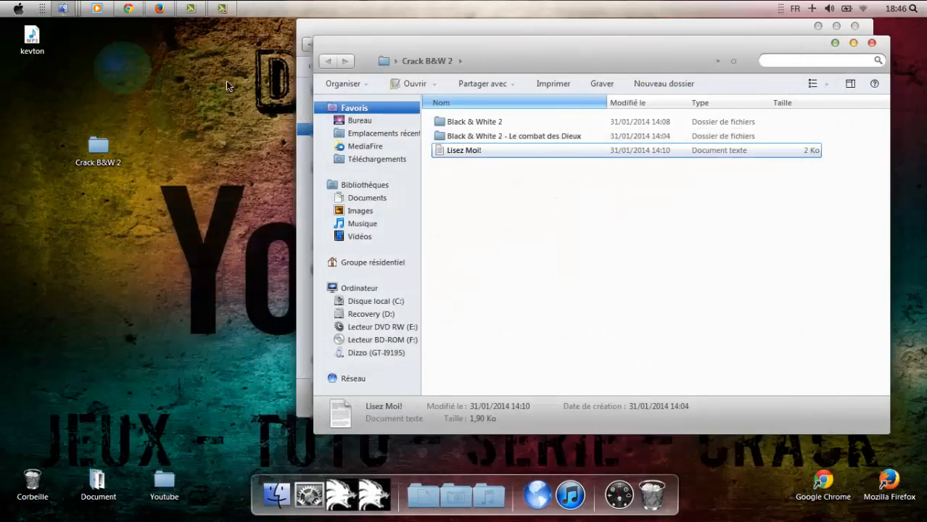
# Recheck the MEGA upload page, then move the Crack B&W 2 window lower on screen.
pyautogui.click(128, 8)
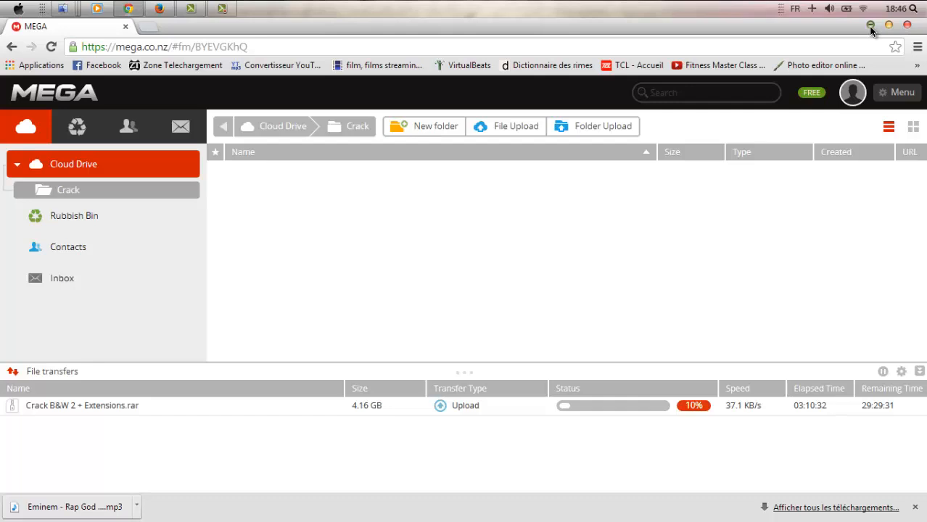
pyautogui.click(870, 26)
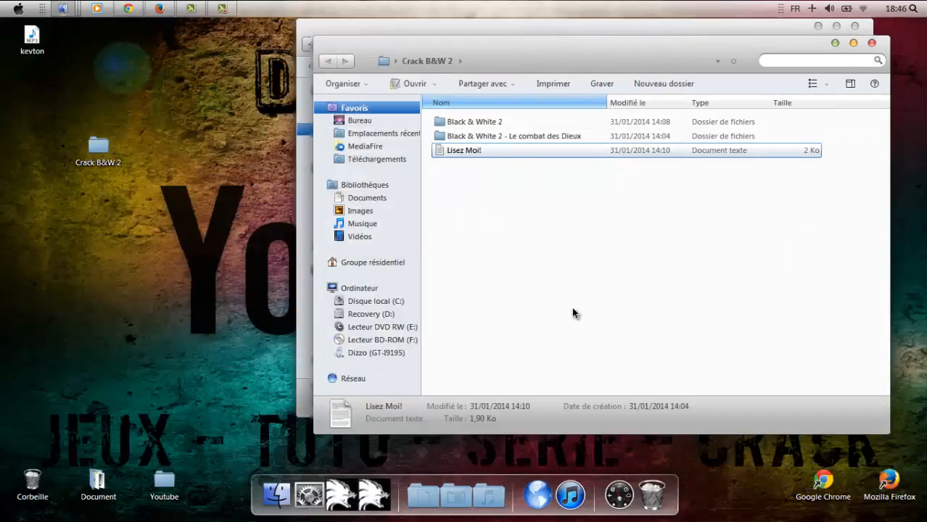
pyautogui.moveTo(641, 54); pyautogui.dragTo(626, 149)
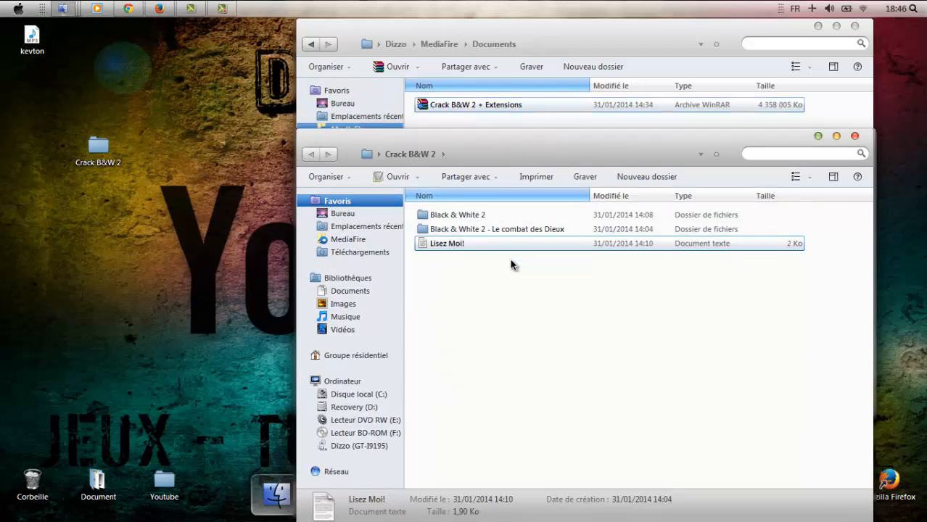
# Open the Black & White 2 folder and launch its setup.
pyautogui.doubleClick(513, 214)
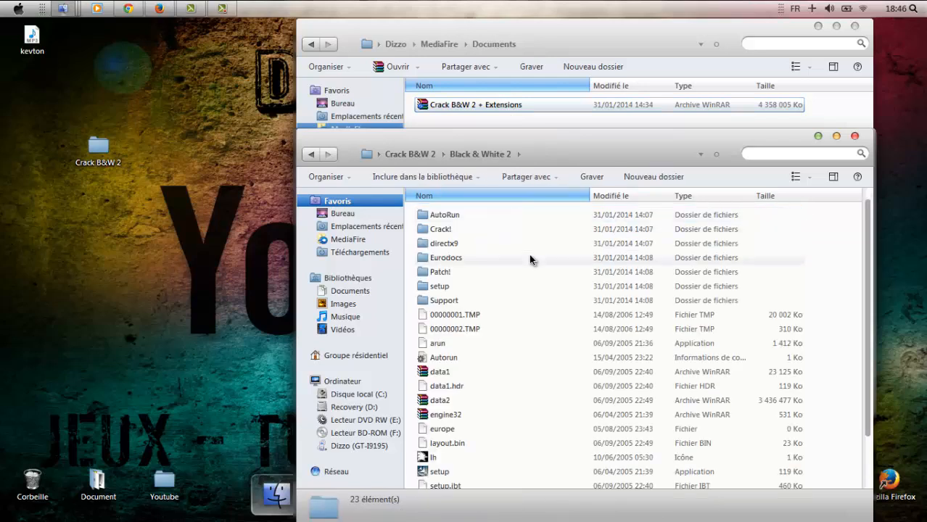
pyautogui.scroll(-2, 530, 290)
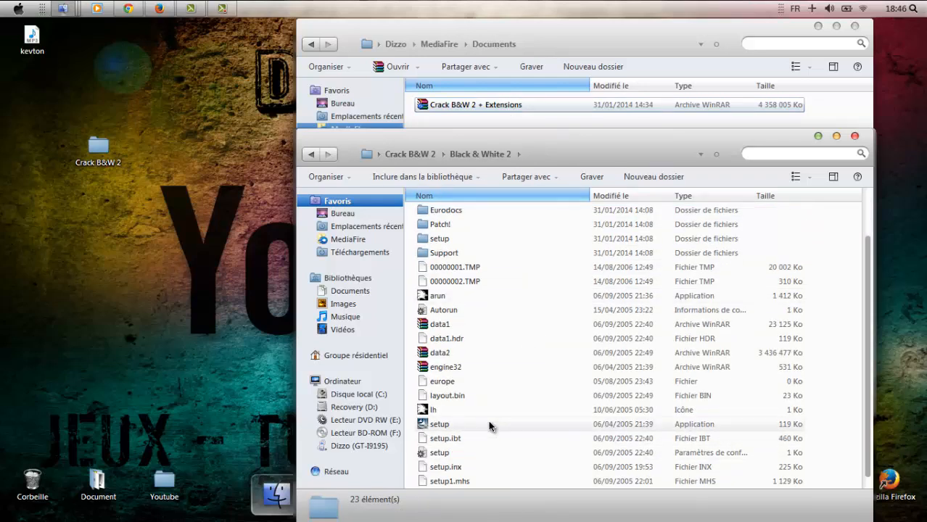
pyautogui.doubleClick(490, 427)
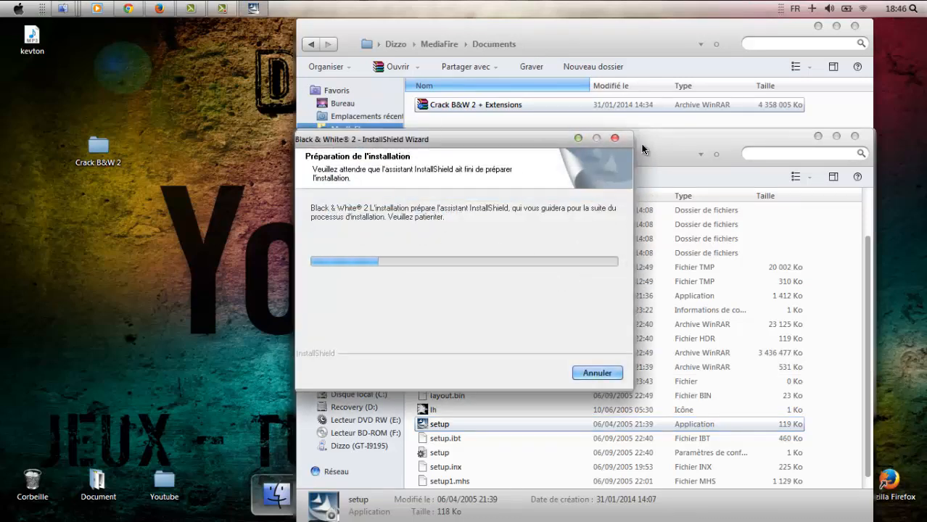
# Browse the Patch! and Crack! folders, returning to Crack B&W 2.
pyautogui.click(666, 145)
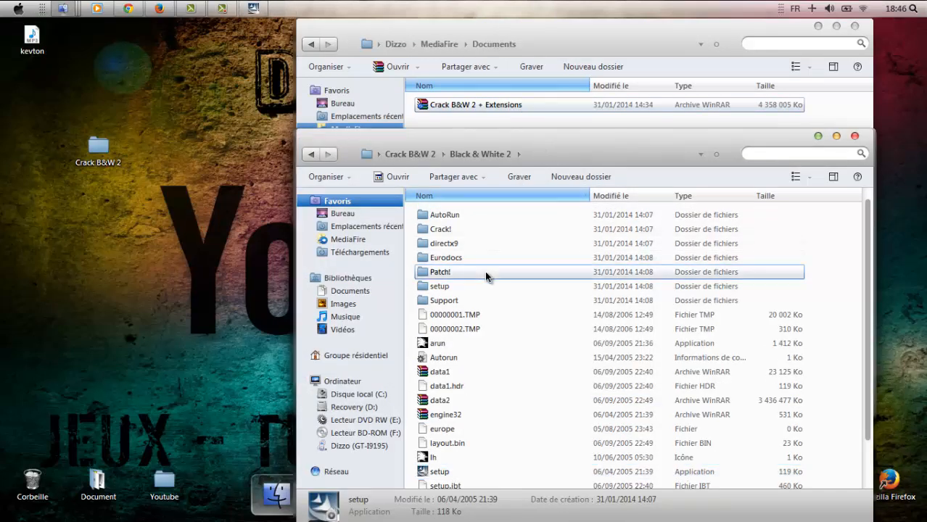
pyautogui.doubleClick(484, 271)
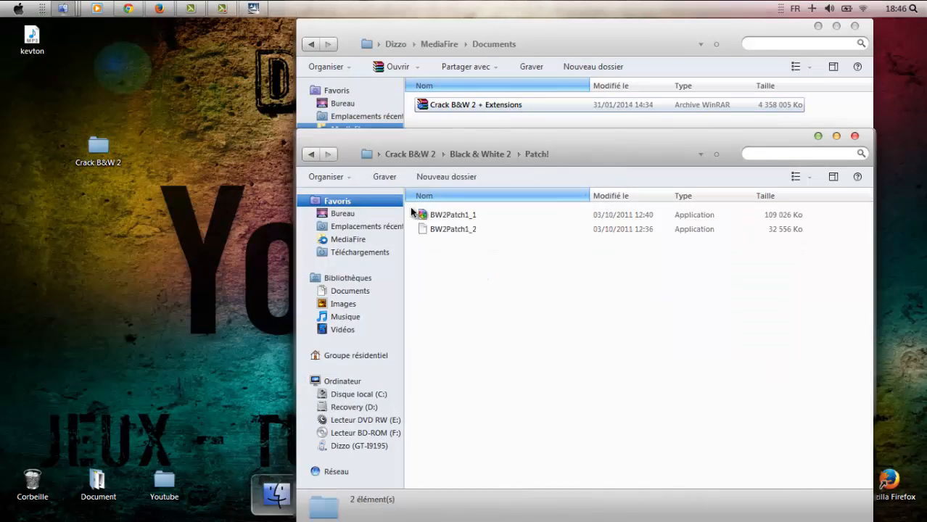
pyautogui.click(306, 157)
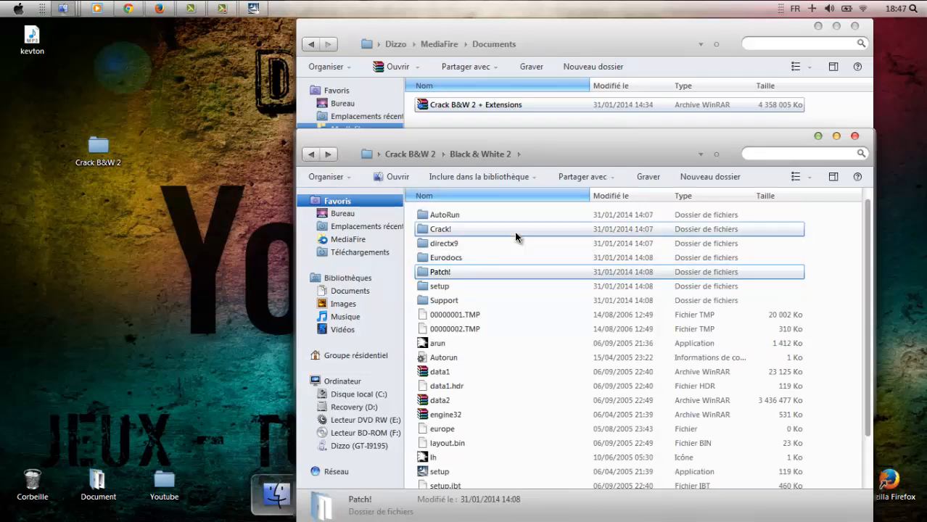
pyautogui.doubleClick(516, 230)
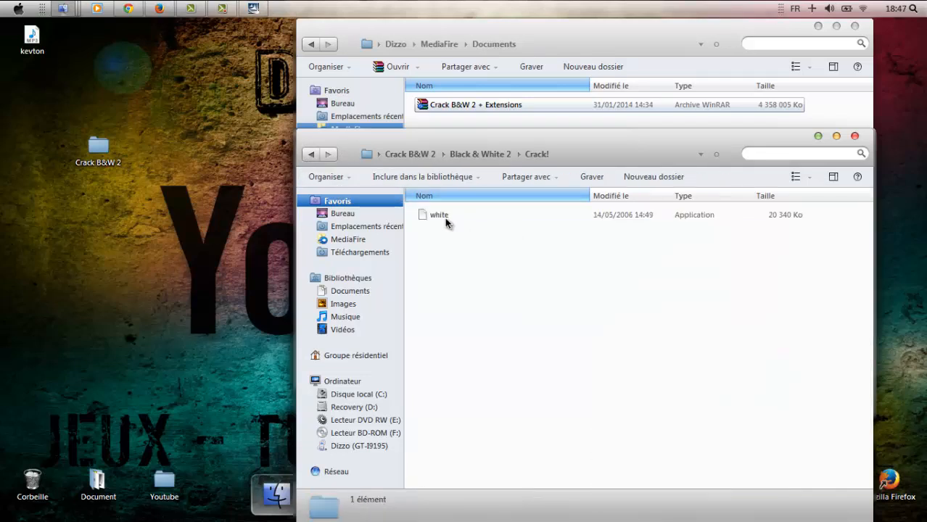
pyautogui.click(315, 159)
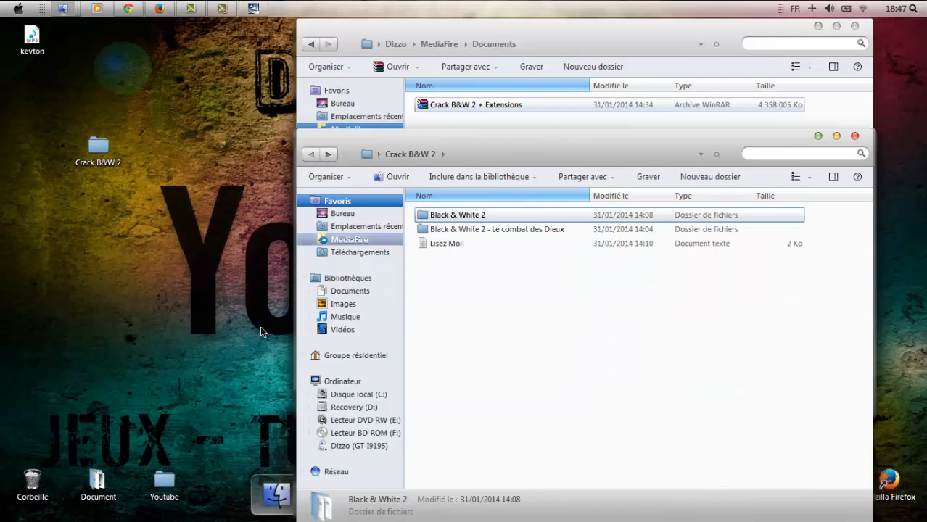
# Check the MEGA upload page, then bring the MediaFire Documents window forward.
pyautogui.click(130, 9)
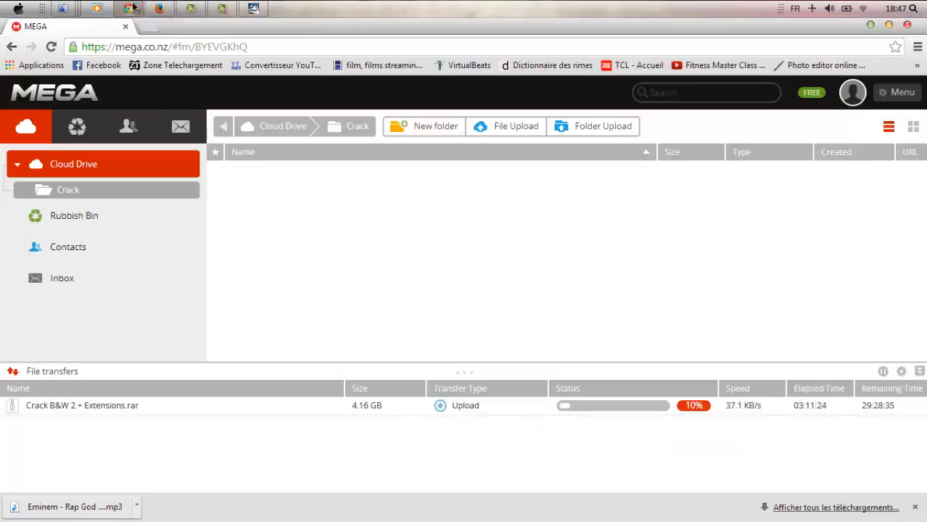
pyautogui.click(128, 9)
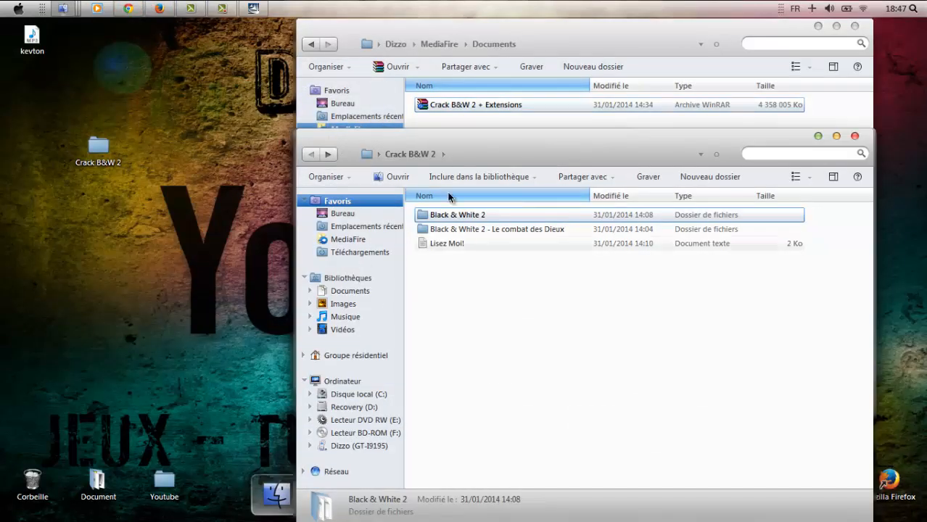
pyautogui.click(665, 35)
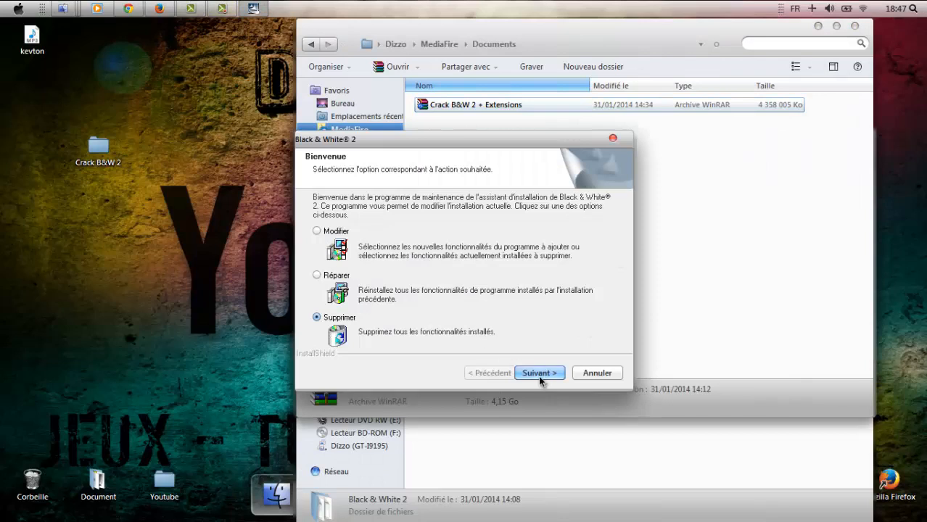
# Remove the existing Black & White 2 via Supprimer and Oui, then rerun setup.
pyautogui.click(538, 374)
pyautogui.click(522, 320)
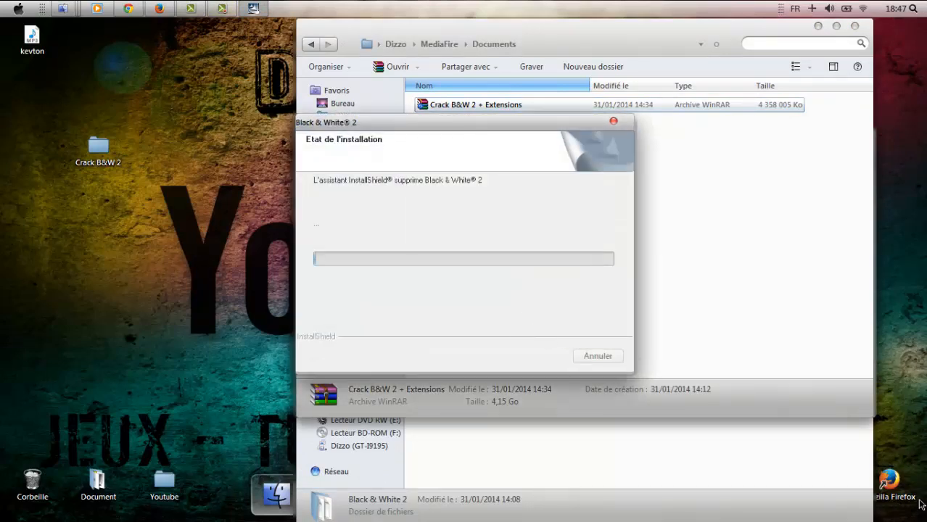
pyautogui.moveTo(218, 4)
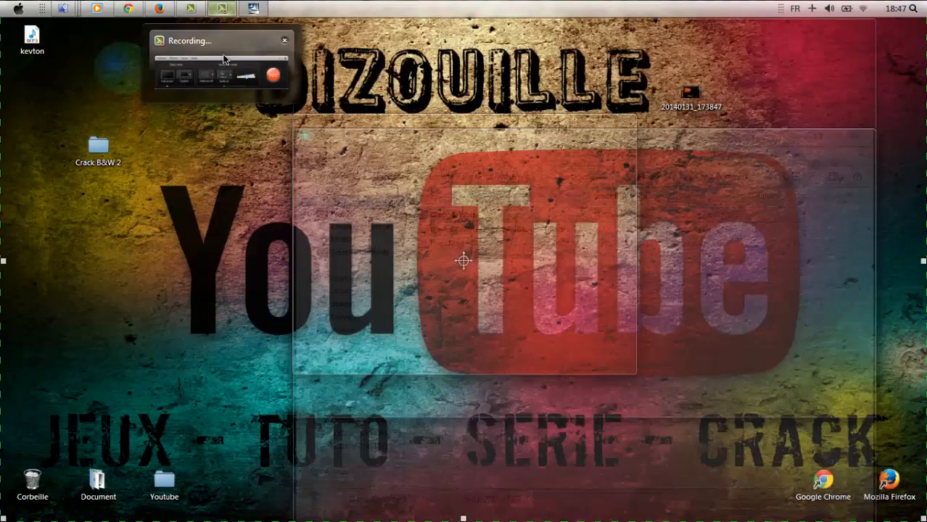
pyautogui.click(225, 66)
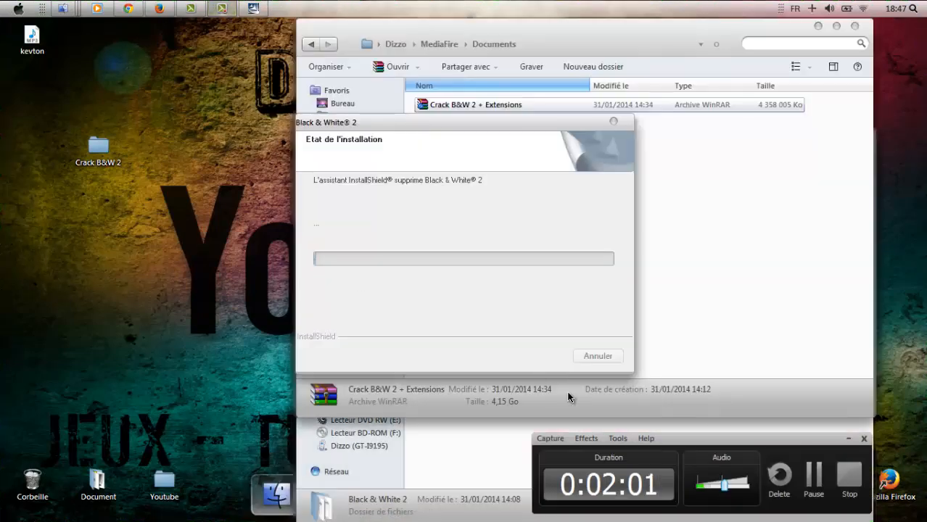
pyautogui.click(813, 476)
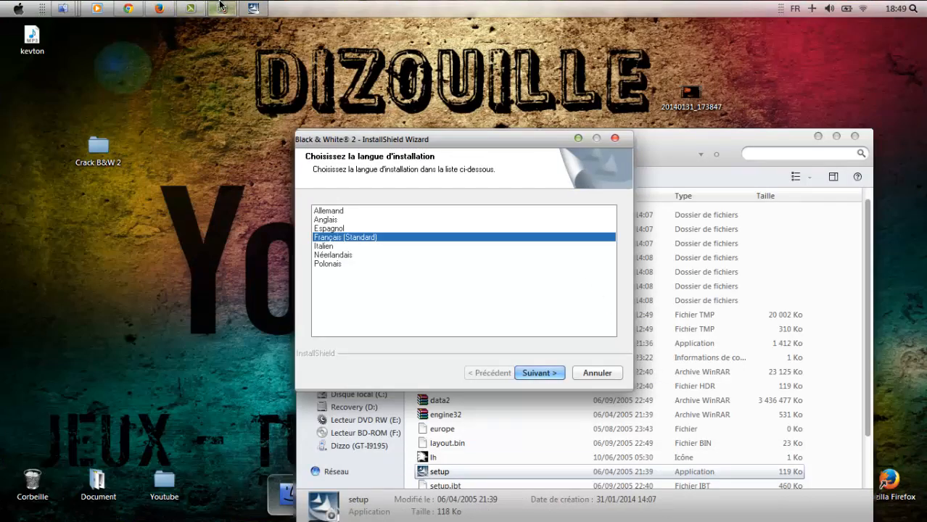
# Continue with French as install language and pass the welcome page.
pyautogui.moveTo(222, 7)
pyautogui.click(216, 46)
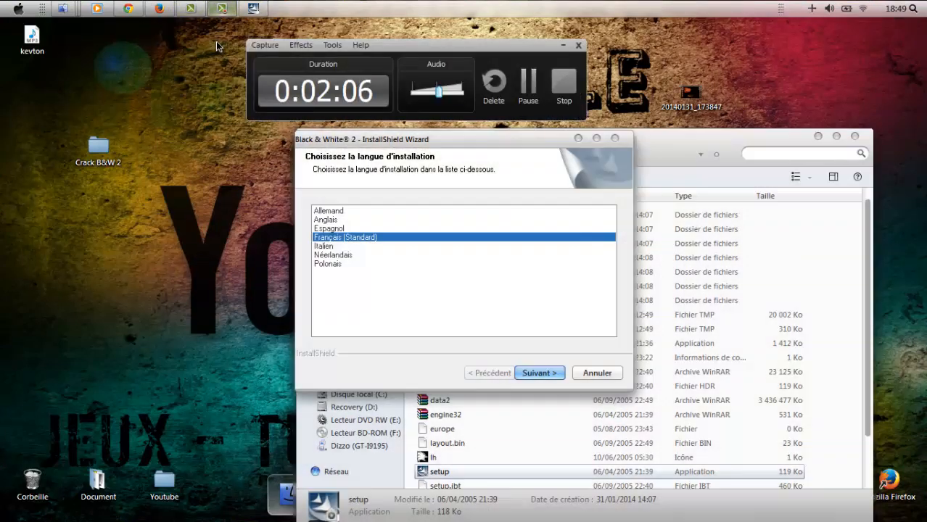
pyautogui.click(568, 47)
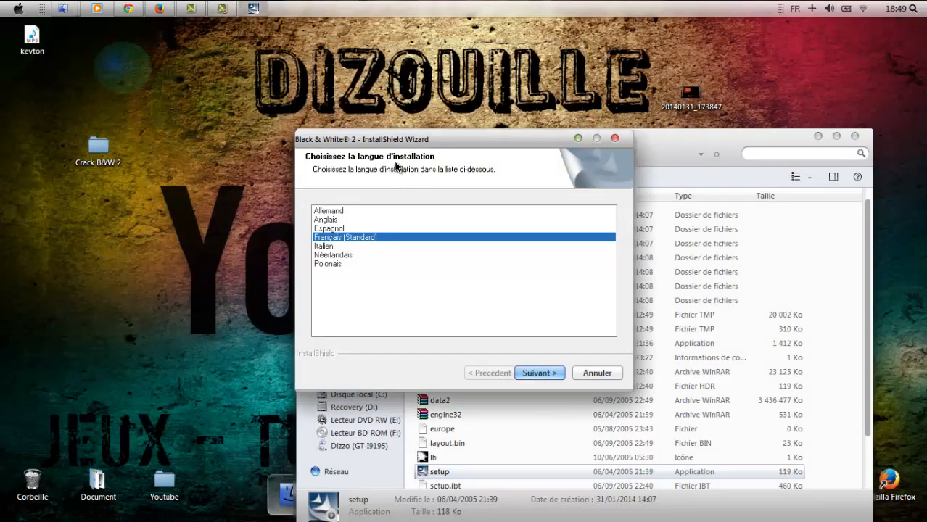
pyautogui.click(540, 374)
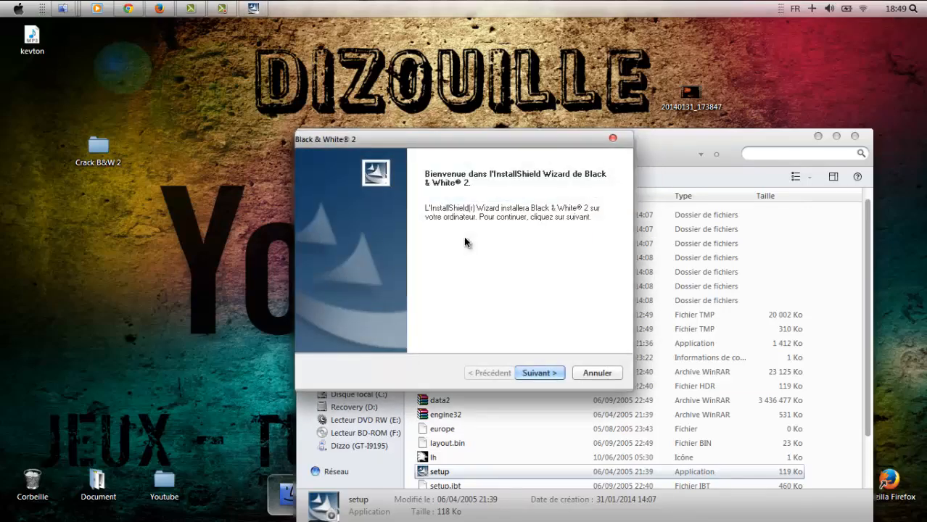
pyautogui.click(538, 373)
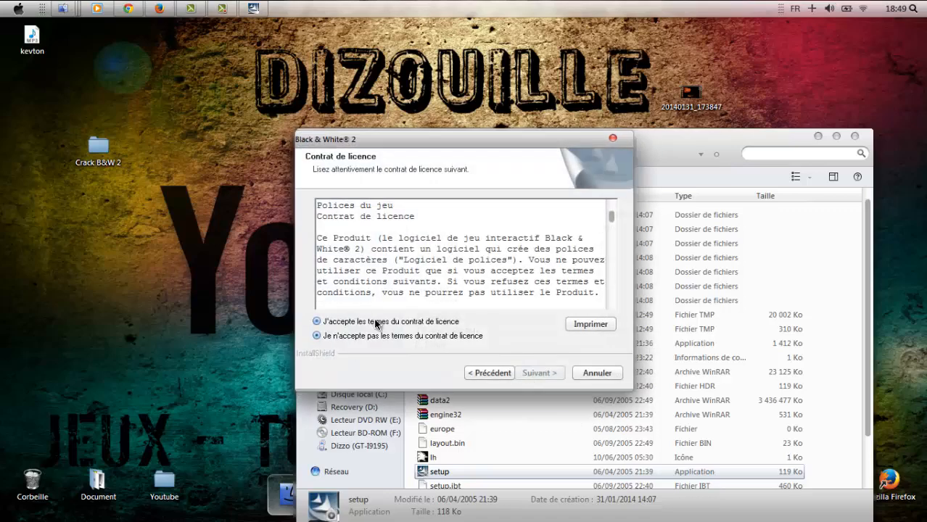
# Accept the licence agreement and rearrange the CD-key dialog and folder window.
pyautogui.click(376, 323)
pyautogui.click(528, 373)
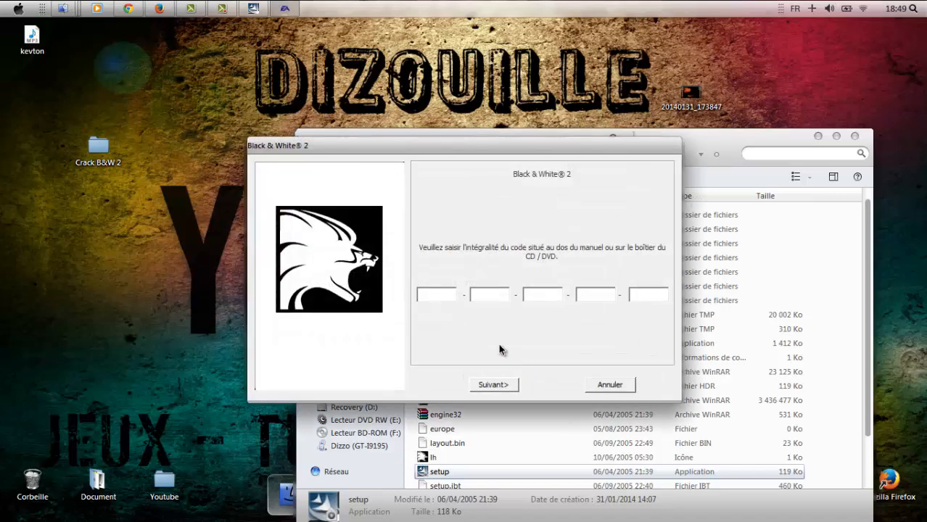
pyautogui.moveTo(593, 143); pyautogui.dragTo(326, 193)
pyautogui.moveTo(728, 145); pyautogui.dragTo(637, 391)
pyautogui.moveTo(551, 384); pyautogui.dragTo(584, 109)
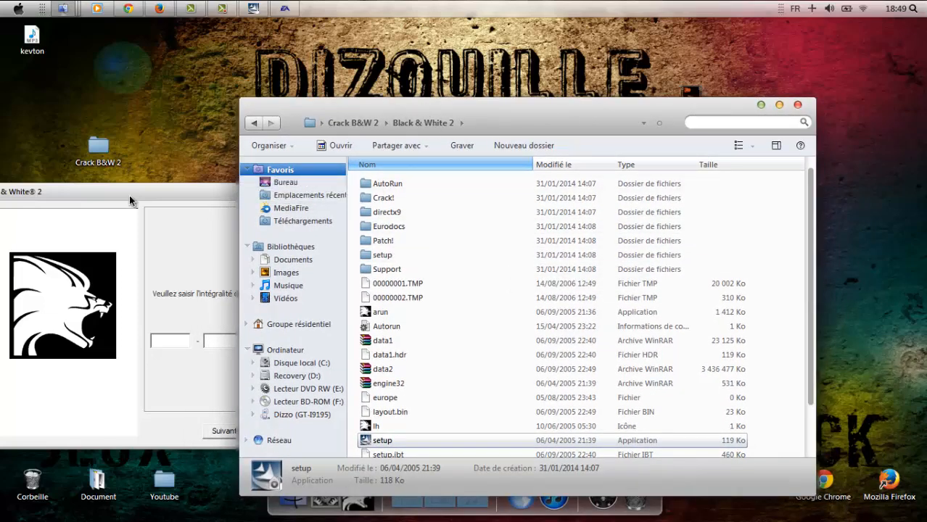
# Reopen the Crack B&W 2 folder and open the Lisez Moi! readme.
pyautogui.doubleClick(104, 145)
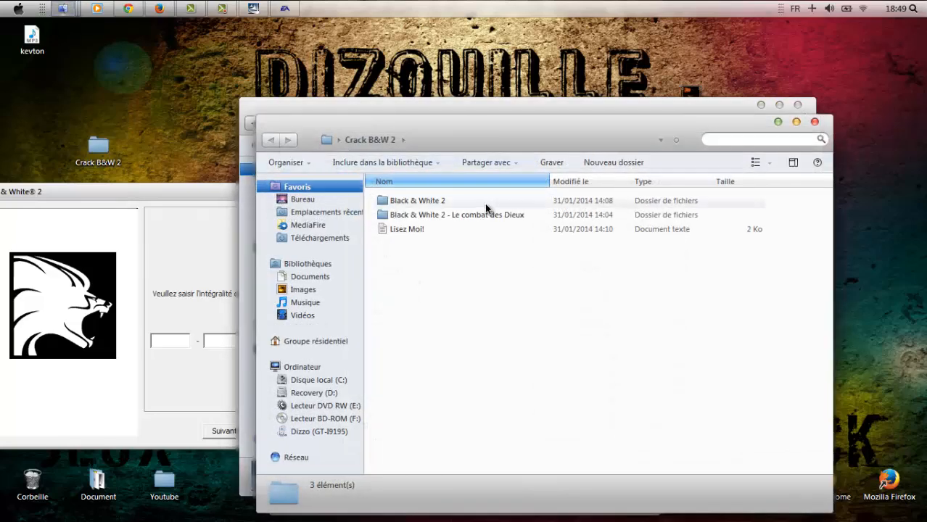
pyautogui.doubleClick(484, 203)
pyautogui.click(269, 141)
pyautogui.doubleClick(406, 232)
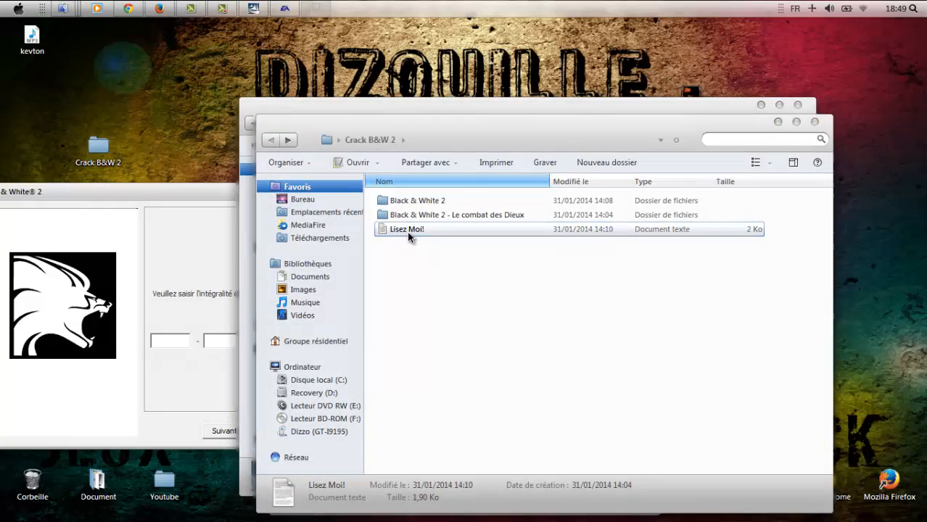
# Scroll to the readme's installation steps and serial, centring the serial-key dialog.
pyautogui.scroll(-1, 328, 229)
pyautogui.scroll(-4, 327, 230)
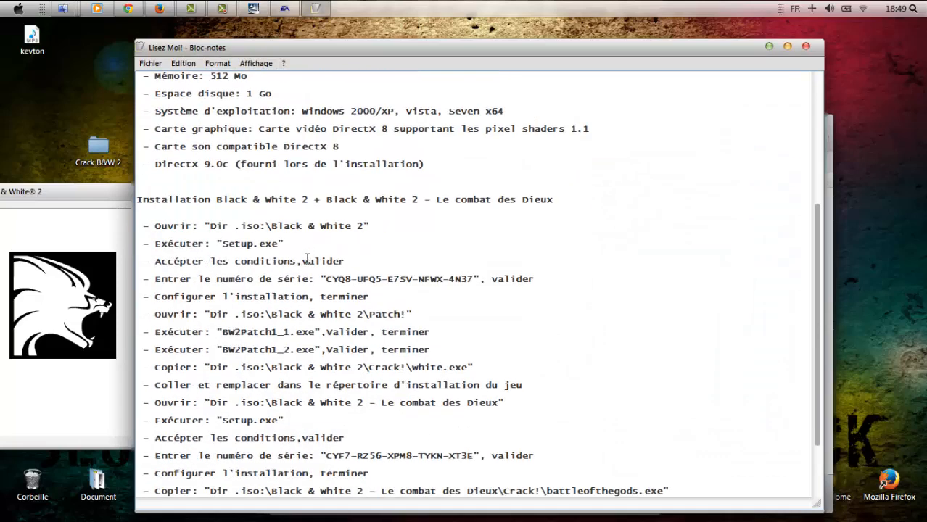
pyautogui.scroll(3, 358, 366)
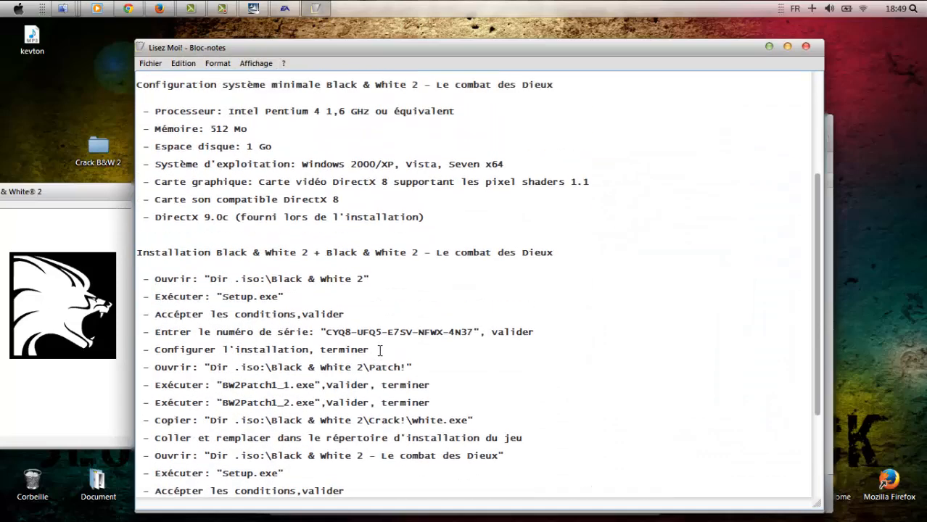
pyautogui.scroll(1, 364, 172)
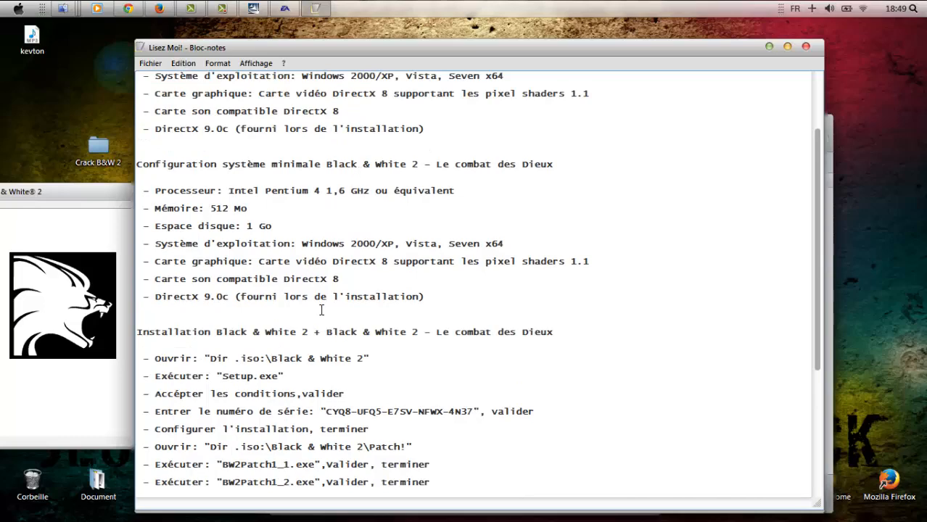
pyautogui.scroll(2, 358, 324)
pyautogui.scroll(-3, 359, 324)
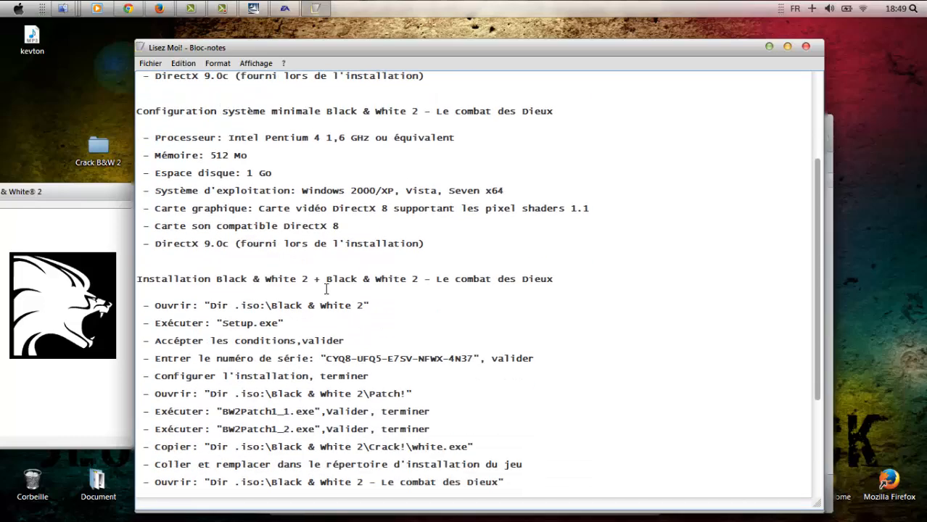
pyautogui.scroll(-3, 320, 280)
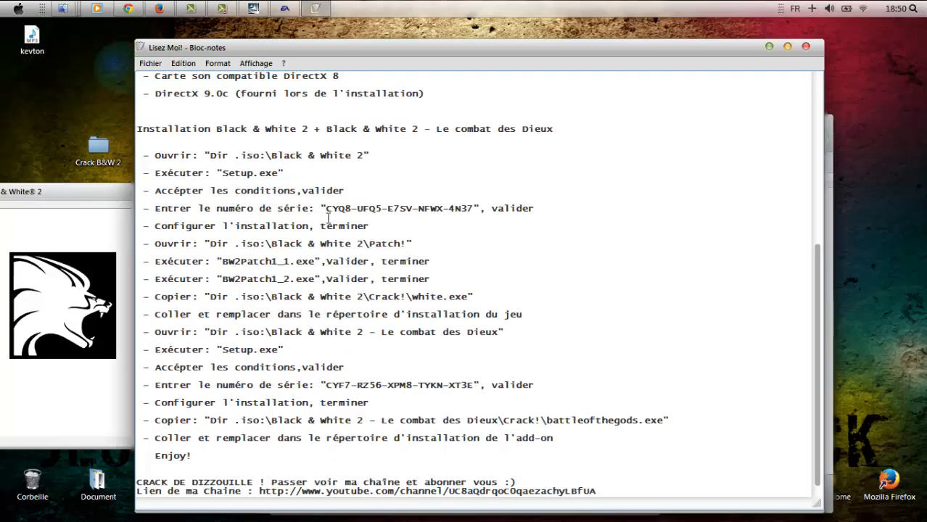
pyautogui.moveTo(111, 196); pyautogui.dragTo(297, 229)
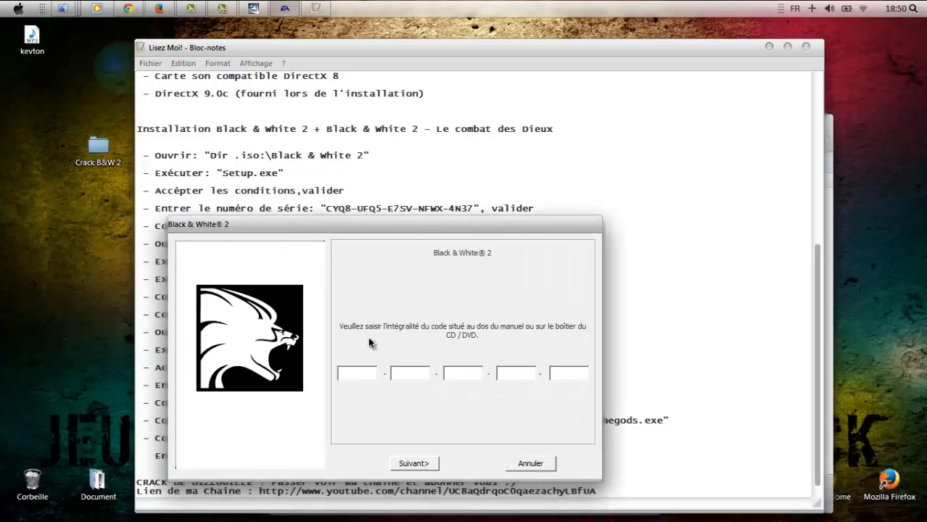
# Enter the readme's serial key into the five code fields, fixing typos, and submit.
pyautogui.write('CY')
pyautogui.write('QQ')
pyautogui.doubleClick(369, 375)
pyautogui.doubleClick(406, 374)
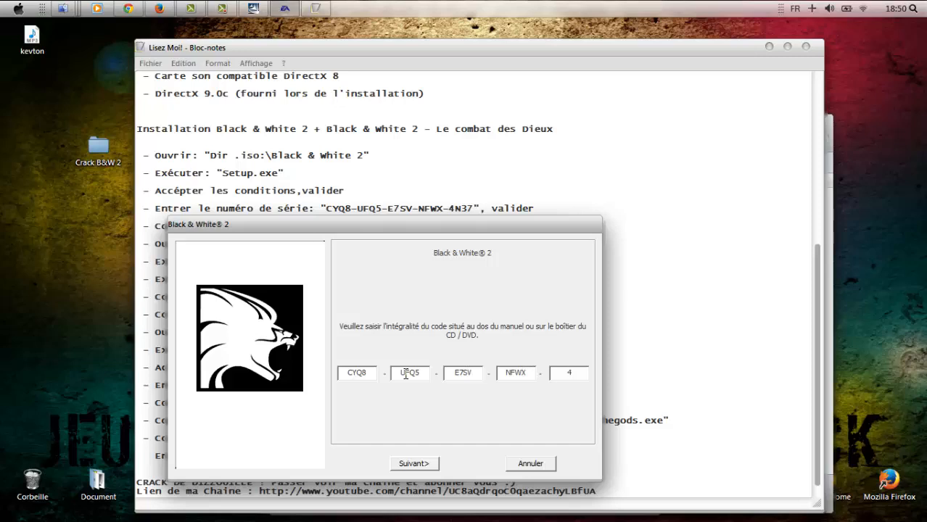
pyautogui.click(415, 464)
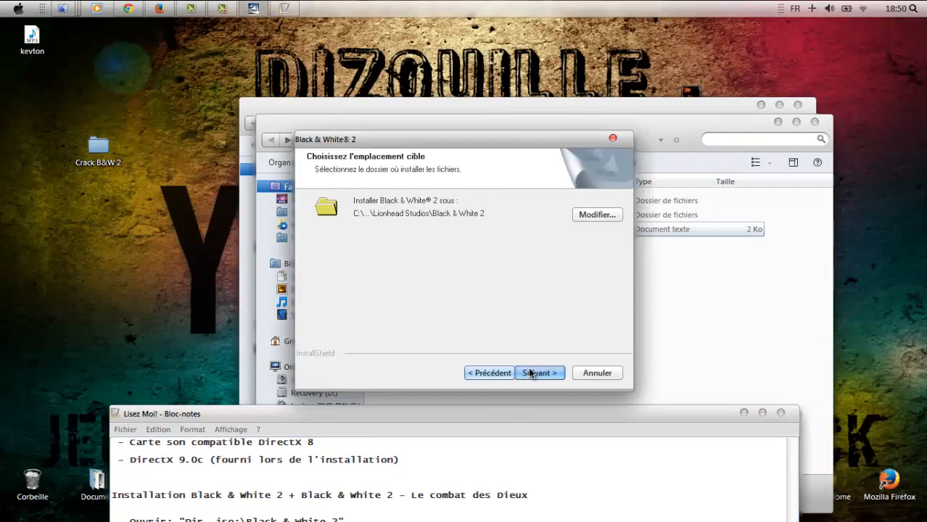
# Keep the default install location, start installing, and bring the readme forward.
pyautogui.click(533, 374)
pyautogui.click(538, 372)
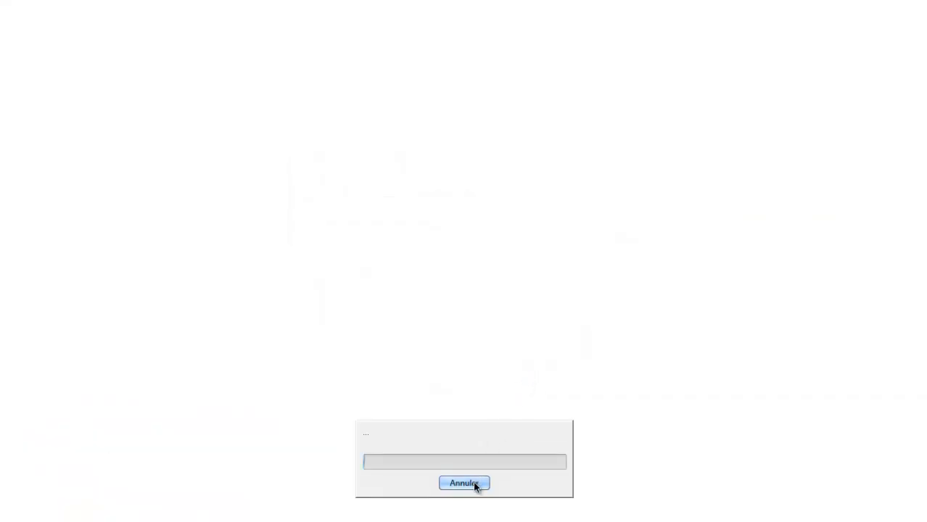
pyautogui.hotkey('alt', 'Tab')
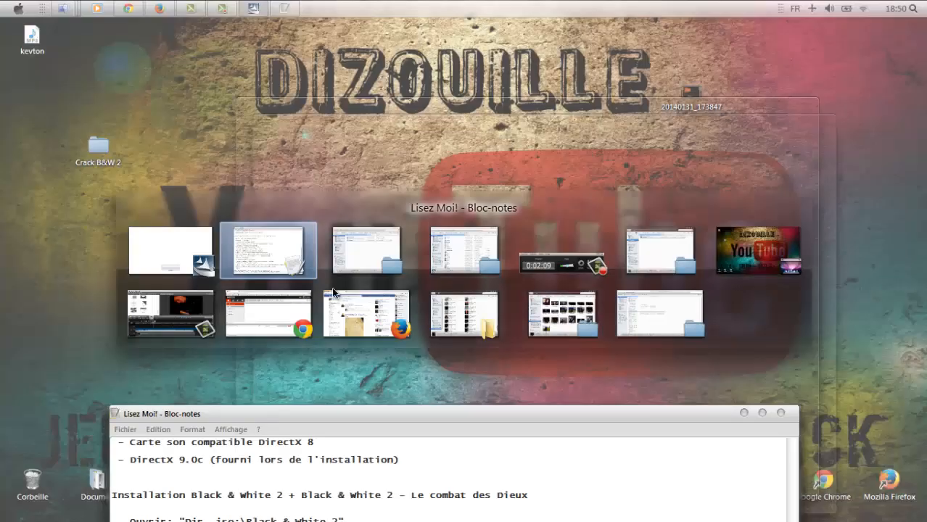
pyautogui.click(270, 245)
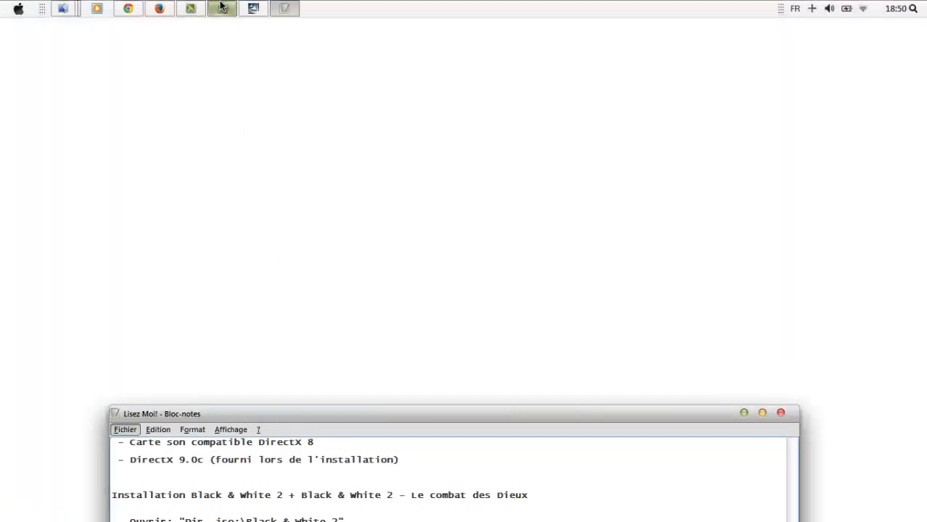
# Pause the screen recording during the file copy, then resume it.
pyautogui.moveTo(221, 7)
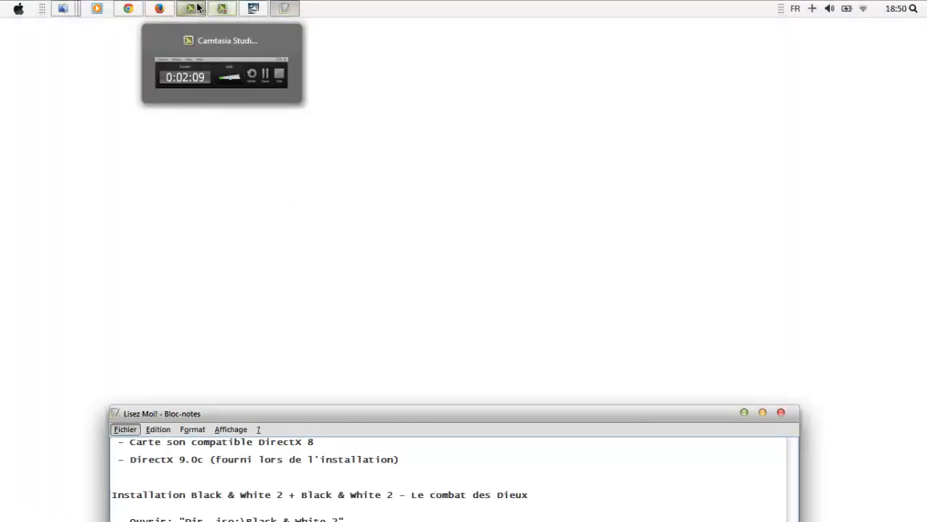
pyautogui.click(221, 8)
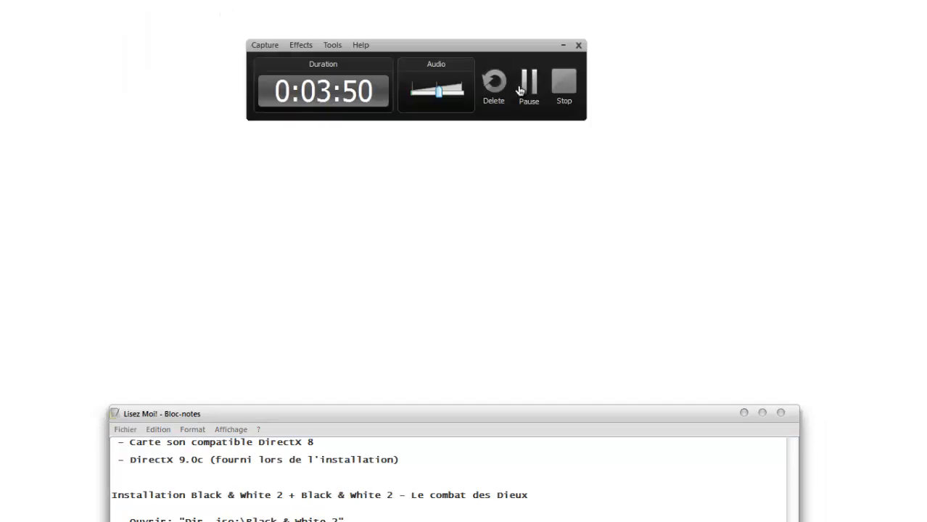
pyautogui.click(532, 93)
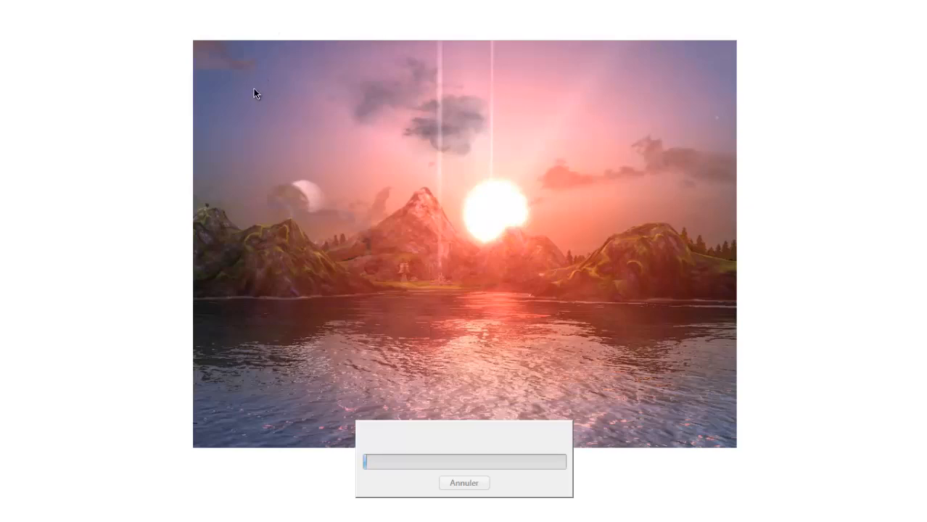
pyautogui.hotkey('alt', 'Tab')
pyautogui.click(206, 262)
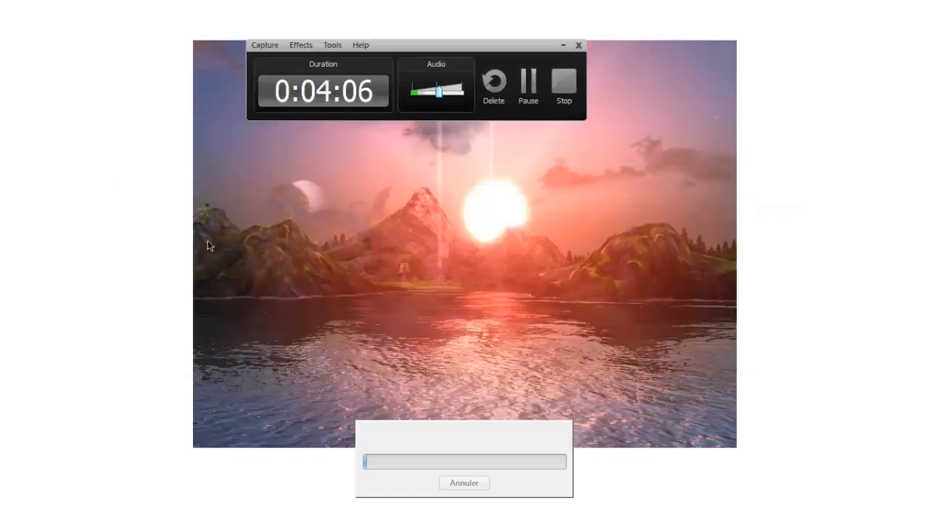
pyautogui.click(526, 92)
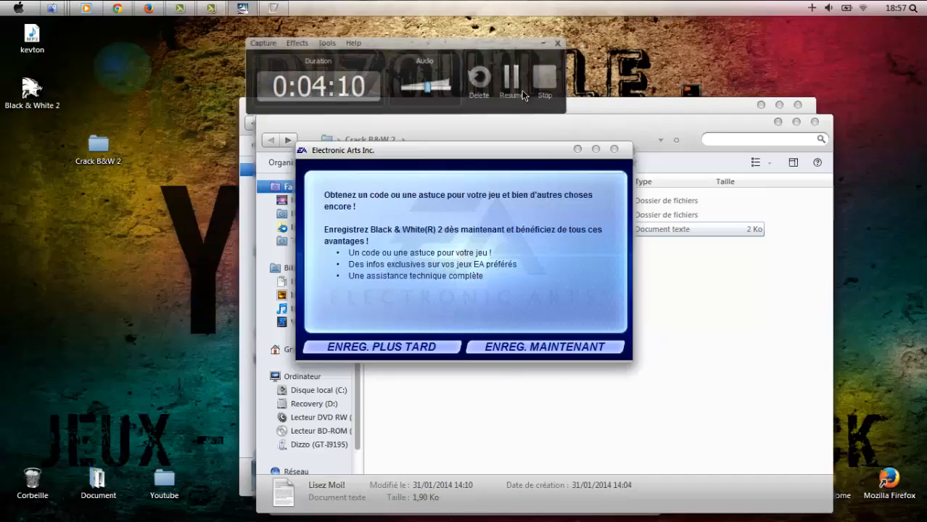
# Postpone EA registration, finish the installer, close the game's readme and move the crack window aside.
pyautogui.click(416, 349)
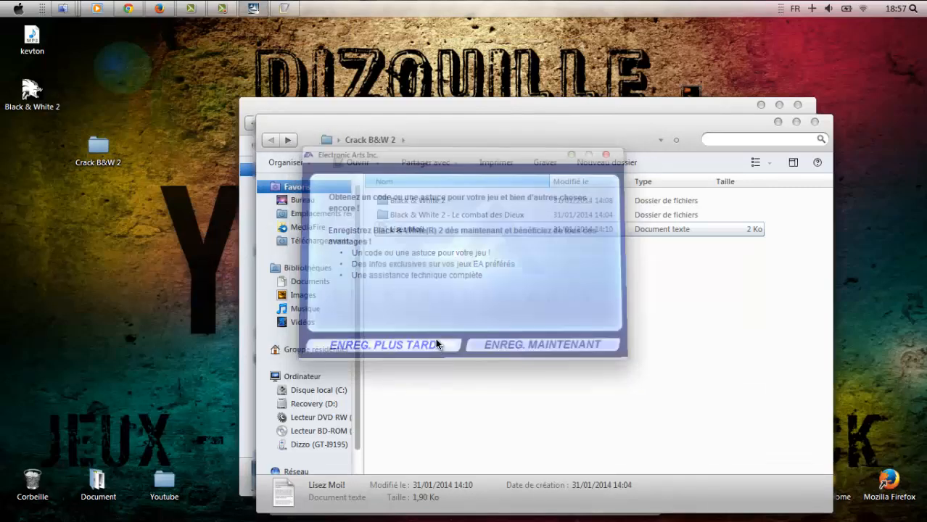
pyautogui.click(554, 378)
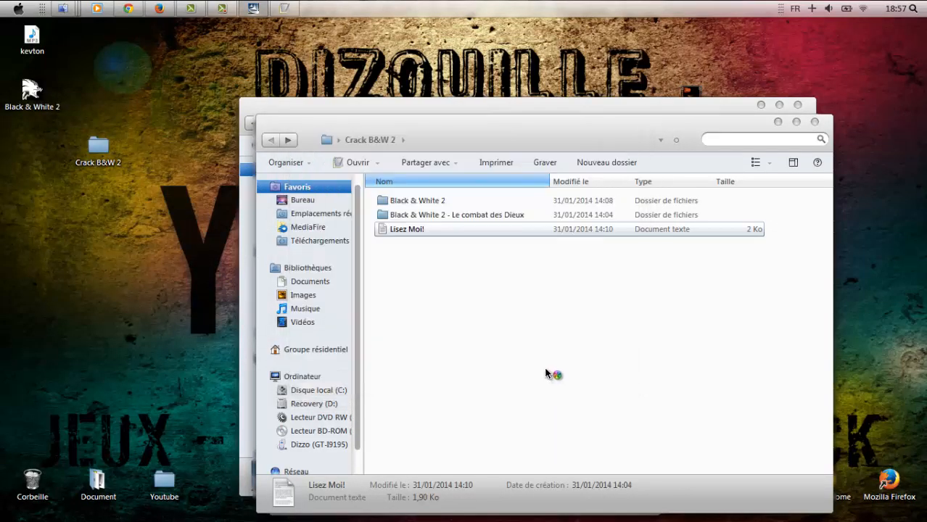
pyautogui.doubleClick(427, 230)
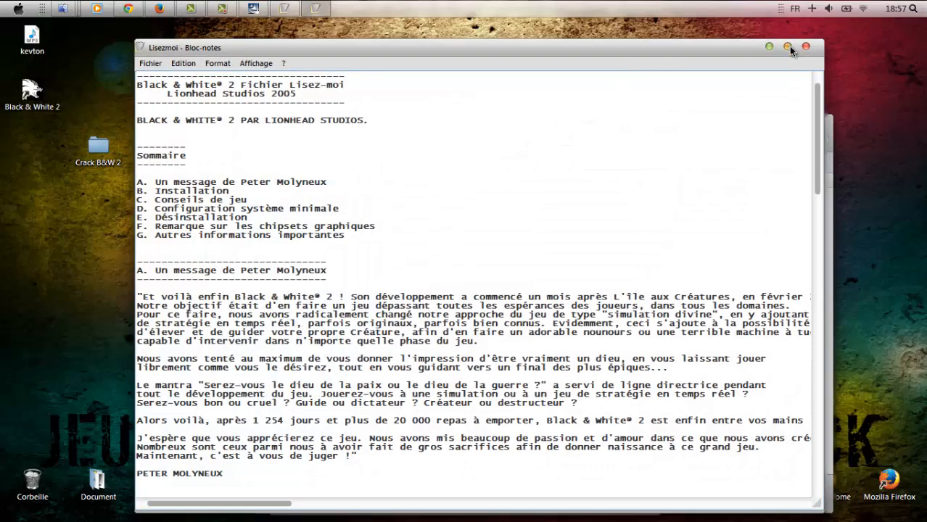
pyautogui.click(806, 47)
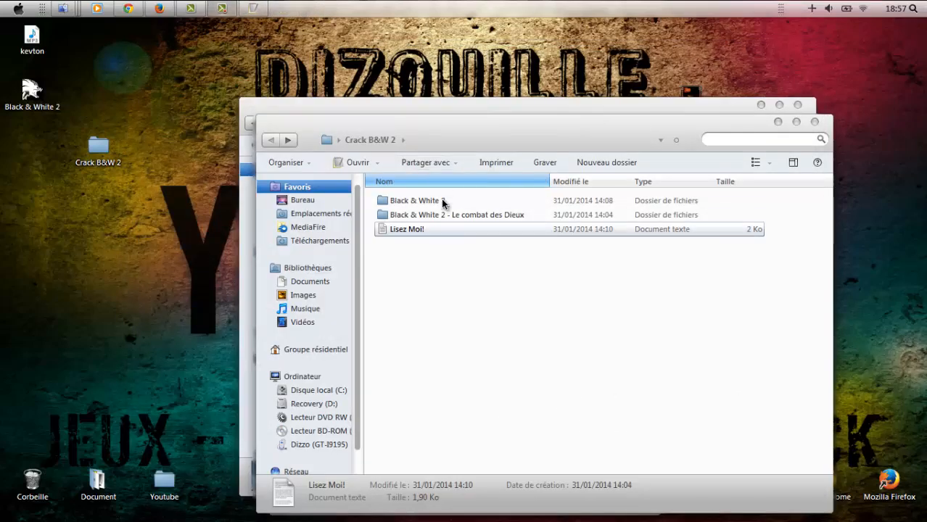
pyautogui.moveTo(435, 125); pyautogui.dragTo(560, 107)
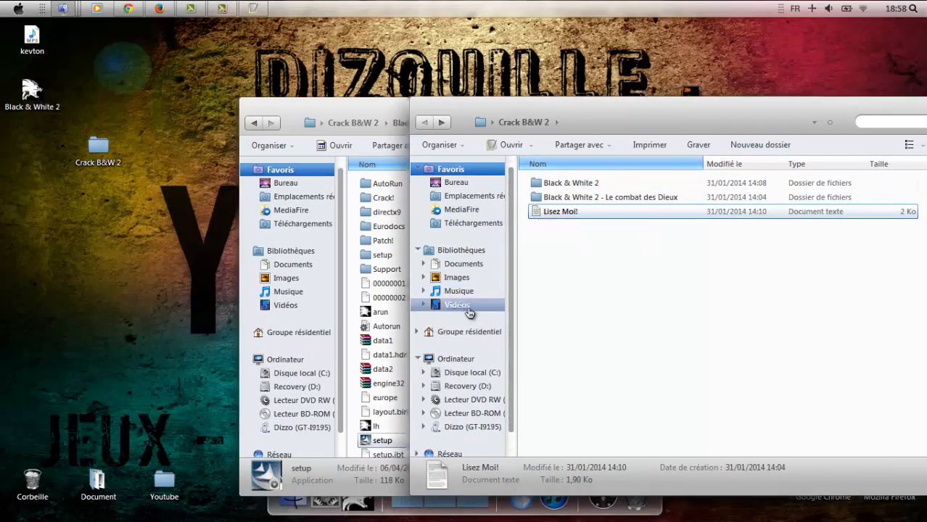
# Browse C: to Program Files (x86)\Lionhead Studios\Black & White 2, then return to the crack folder.
pyautogui.click(466, 372)
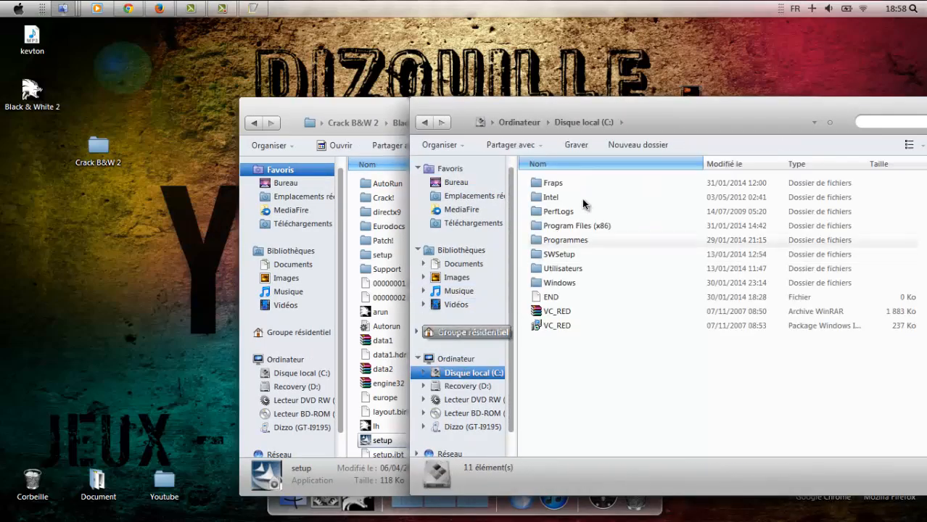
pyautogui.doubleClick(592, 224)
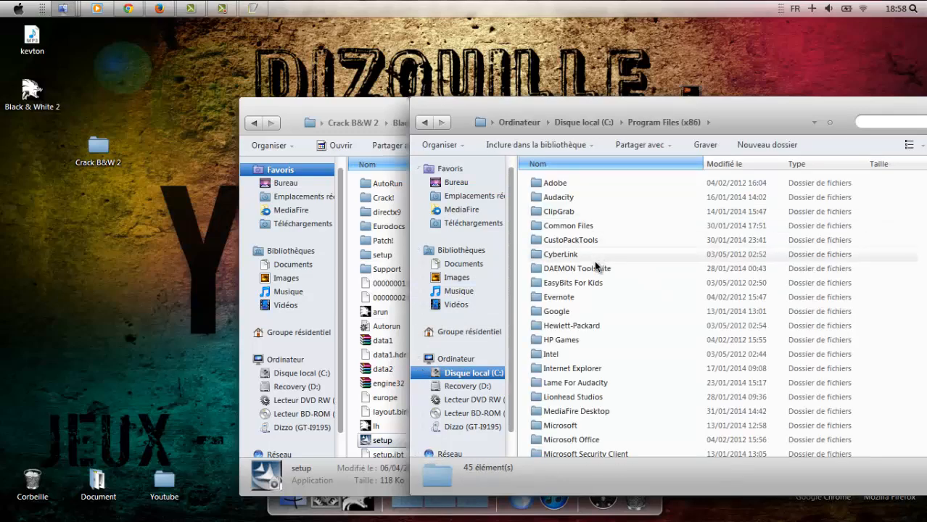
pyautogui.scroll(-1, 616, 321)
pyautogui.doubleClick(624, 363)
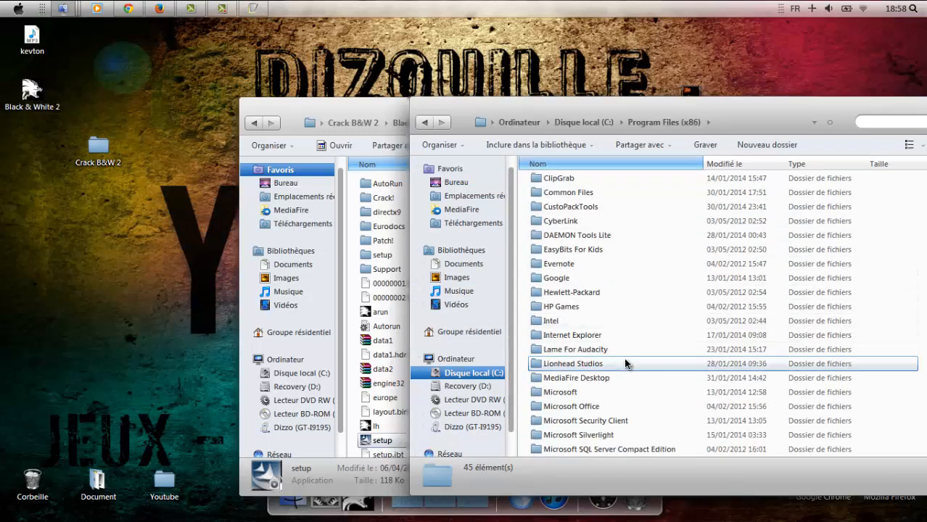
pyautogui.doubleClick(569, 185)
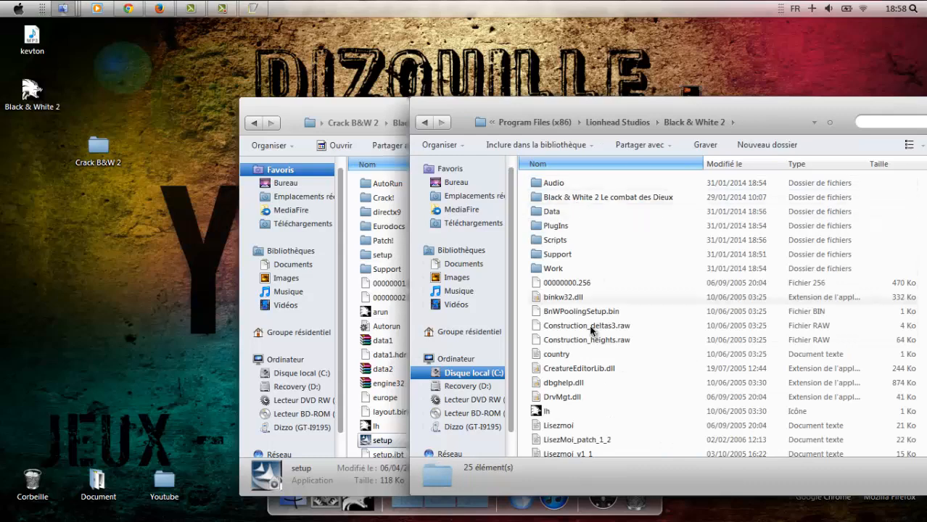
pyautogui.scroll(-2, 587, 290)
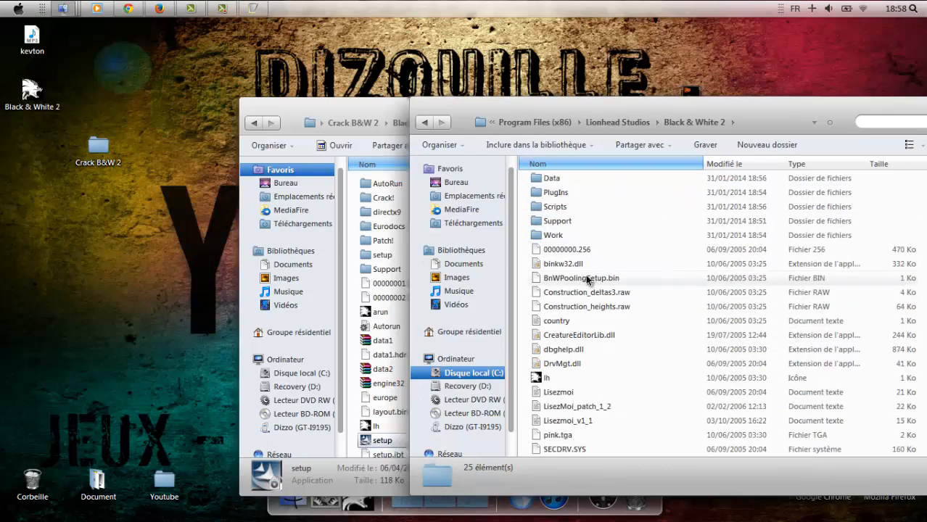
pyautogui.click(373, 108)
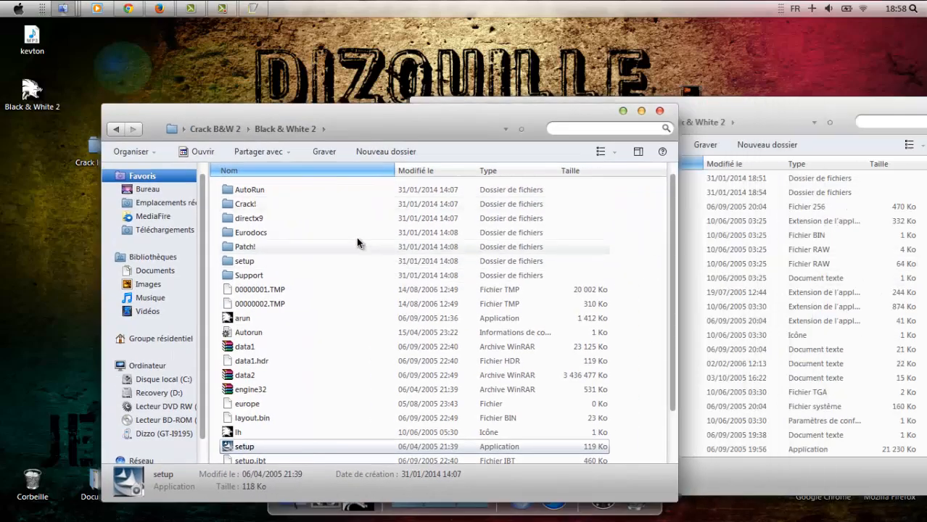
# Run BW2Patch1_1 from the Patch! folder in French and accept the old-saves warning.
pyautogui.moveTo(666, 263); pyautogui.dragTo(665, 226)
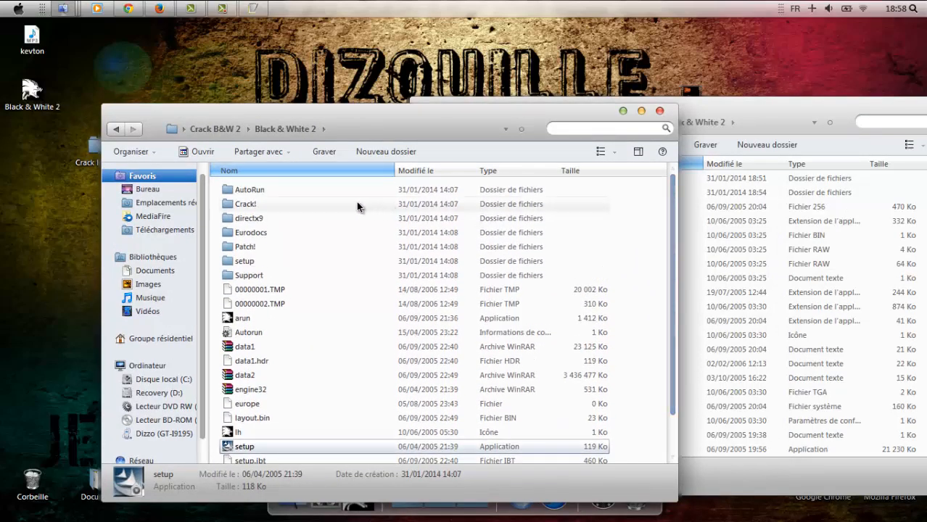
pyautogui.doubleClick(366, 247)
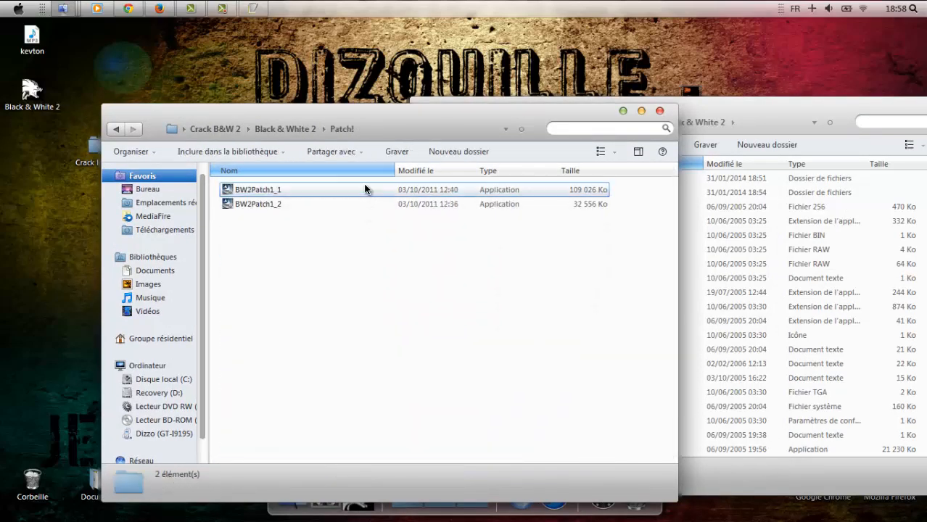
pyautogui.click(369, 190)
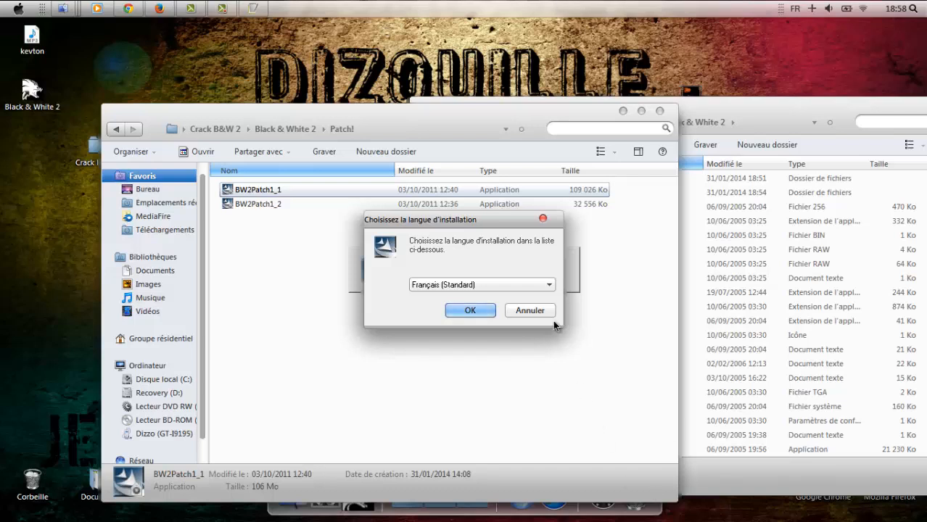
pyautogui.click(494, 312)
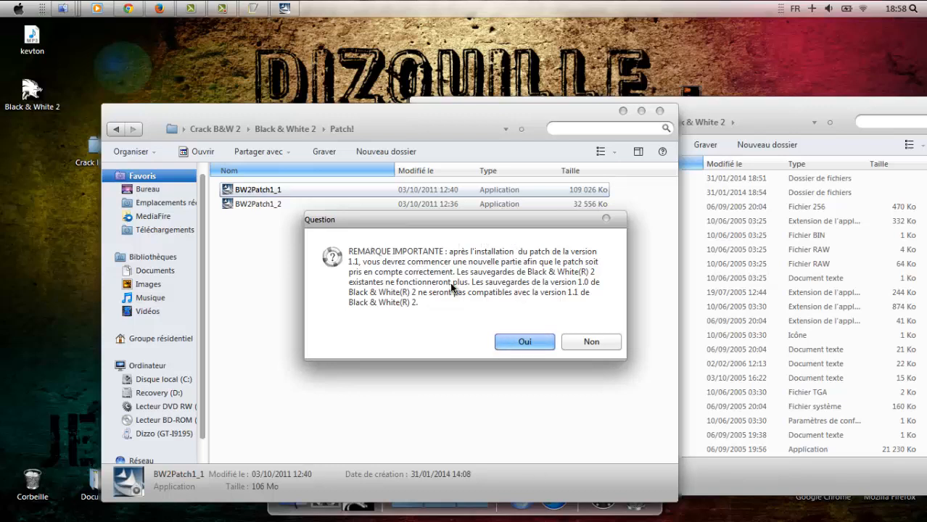
pyautogui.click(525, 342)
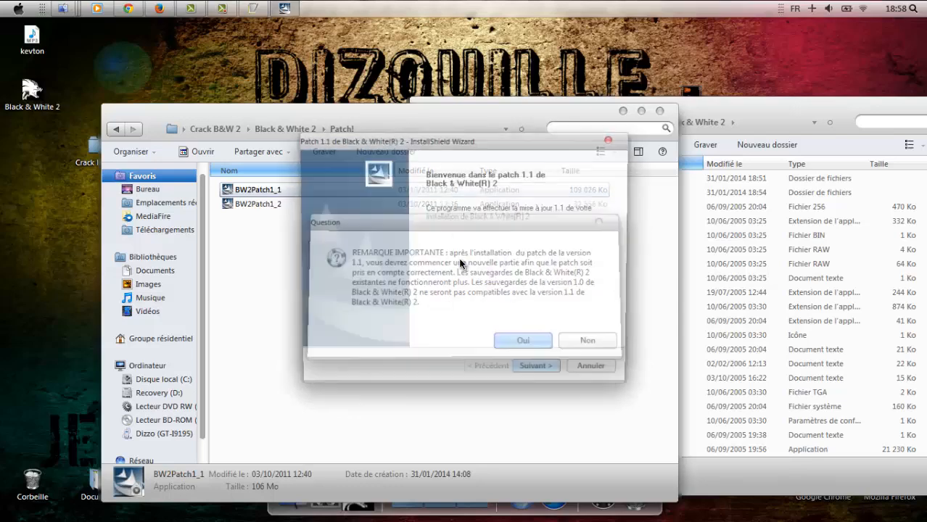
# Install patch 1.1, pausing the recording meanwhile, and close the finished wizard.
pyautogui.click(531, 374)
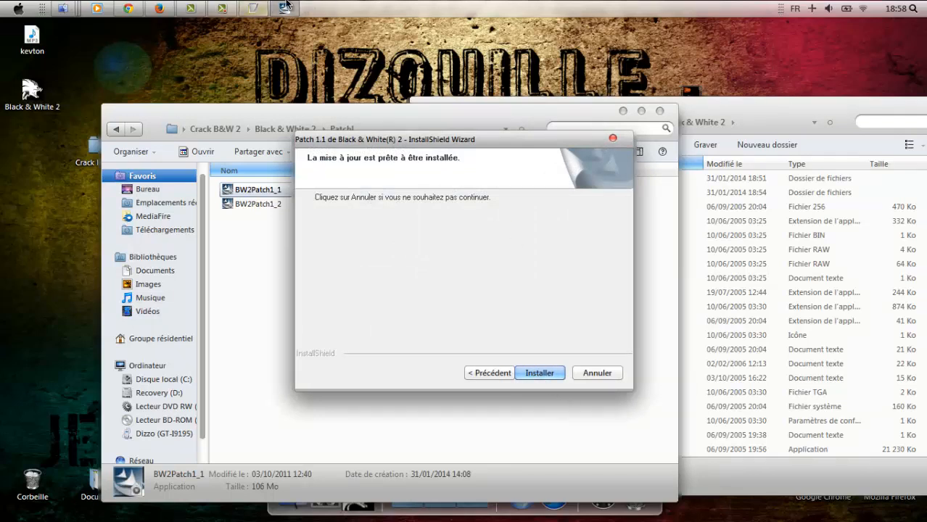
pyautogui.click(237, 3)
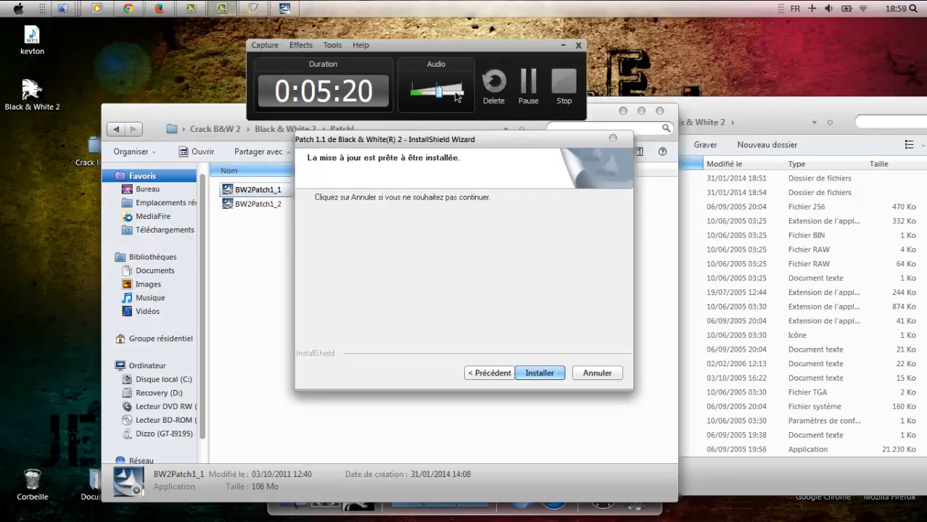
pyautogui.click(527, 87)
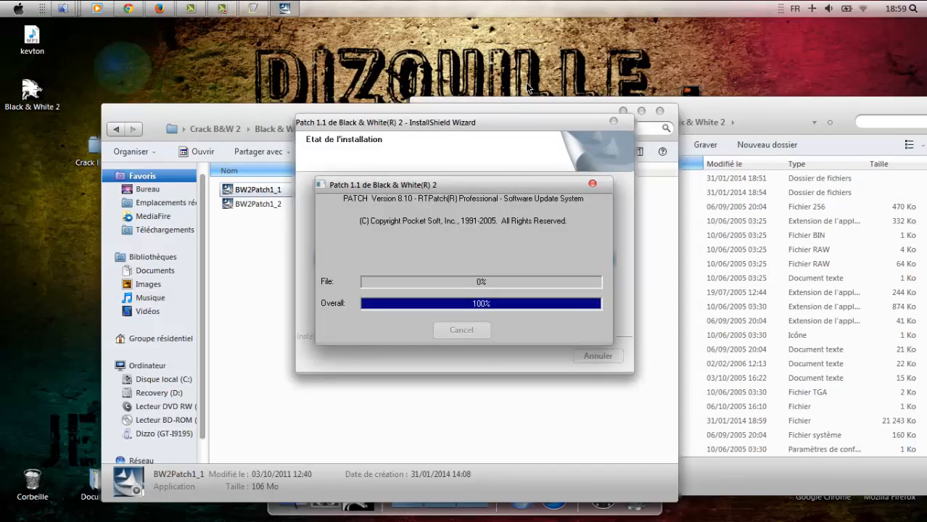
pyautogui.click(541, 373)
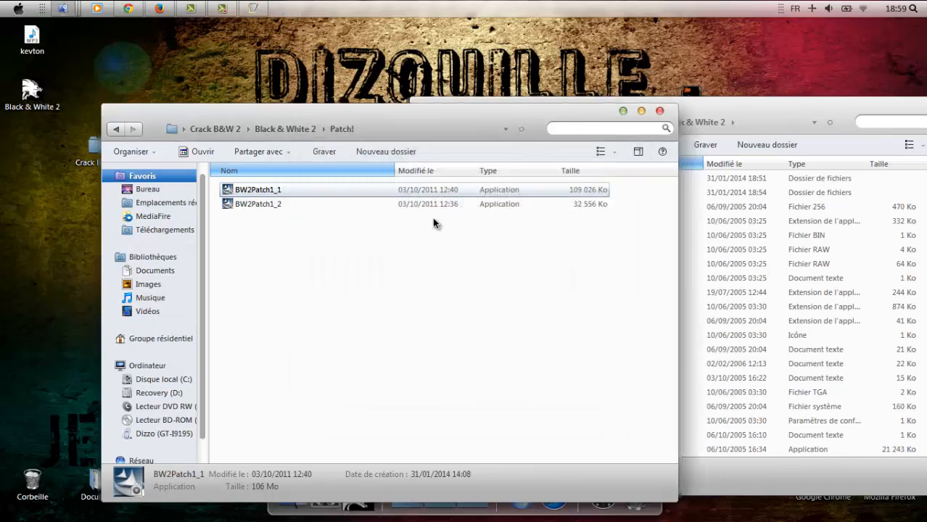
# Run BW2Patch1_2 in Français (Standard), install it, and close with Terminer.
pyautogui.click(351, 209)
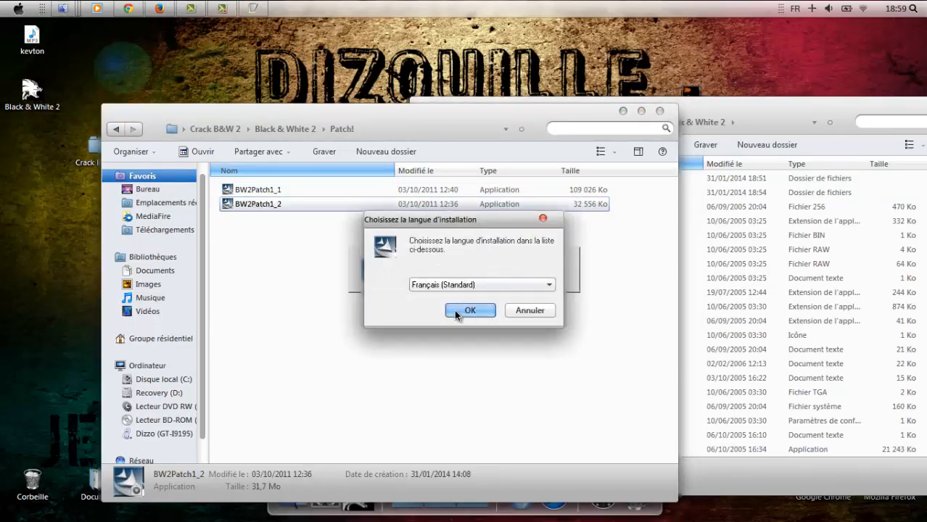
pyautogui.click(456, 310)
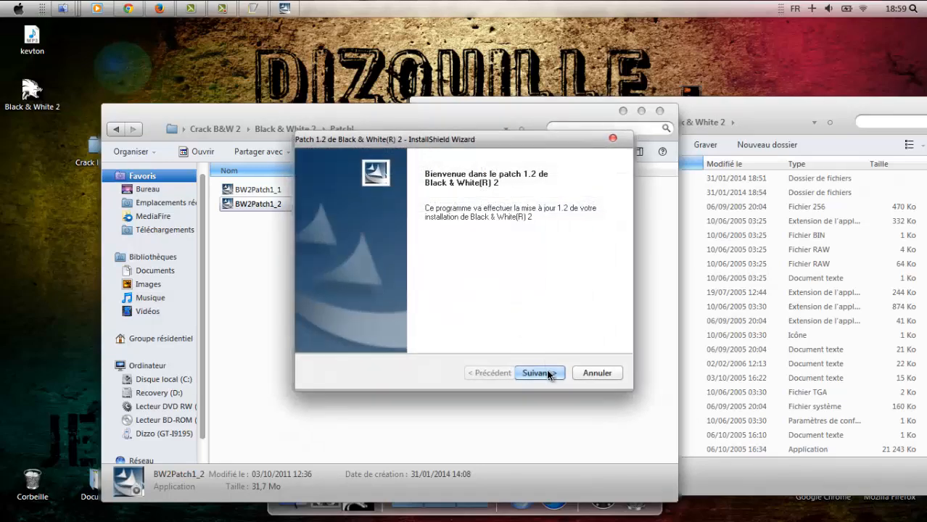
pyautogui.click(547, 370)
pyautogui.click(549, 372)
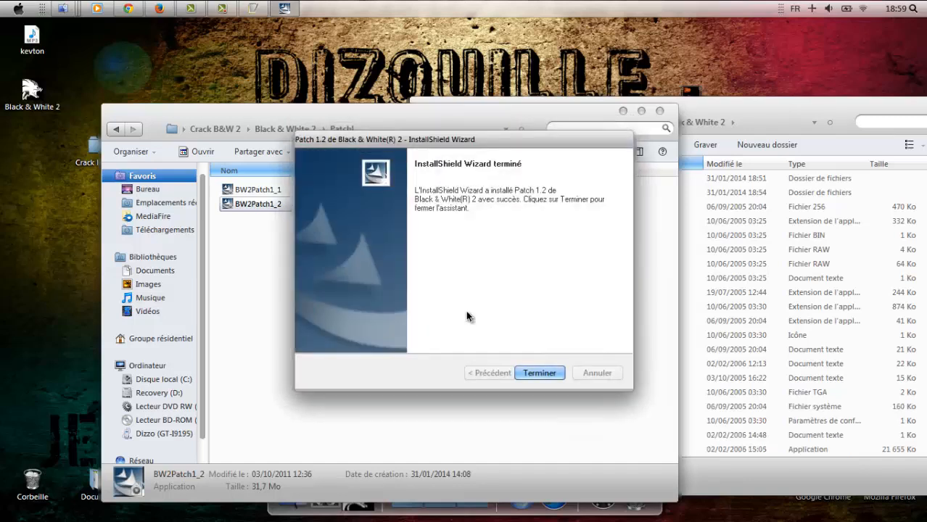
pyautogui.click(540, 373)
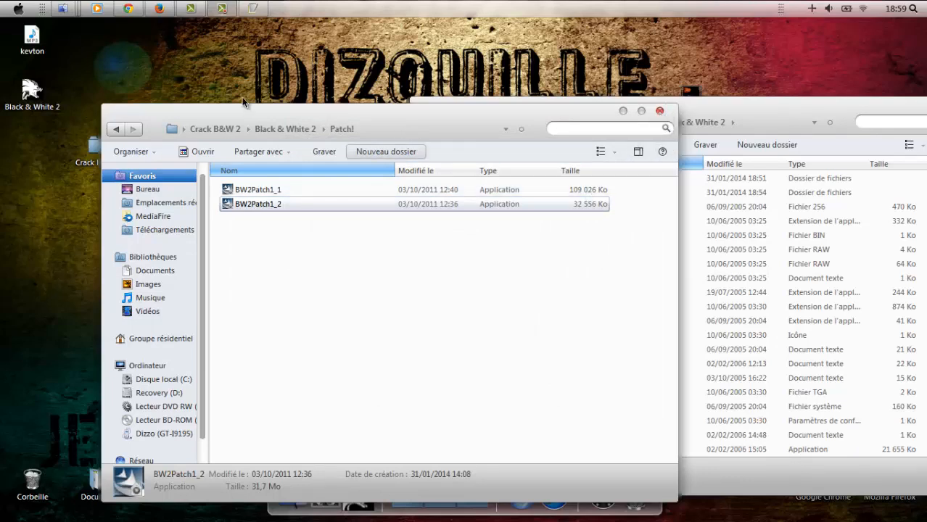
# Open the Crack! folder beside the game folder and copy its white application.
pyautogui.click(269, 128)
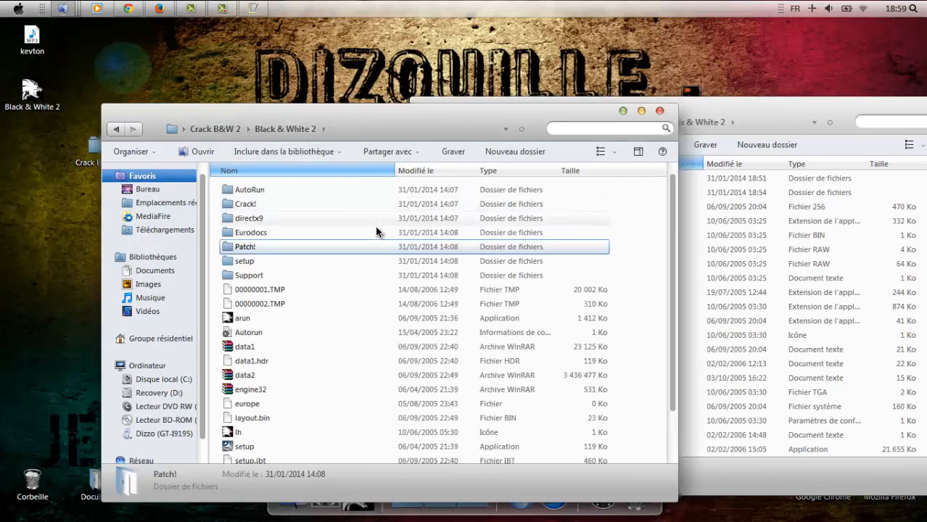
pyautogui.doubleClick(367, 204)
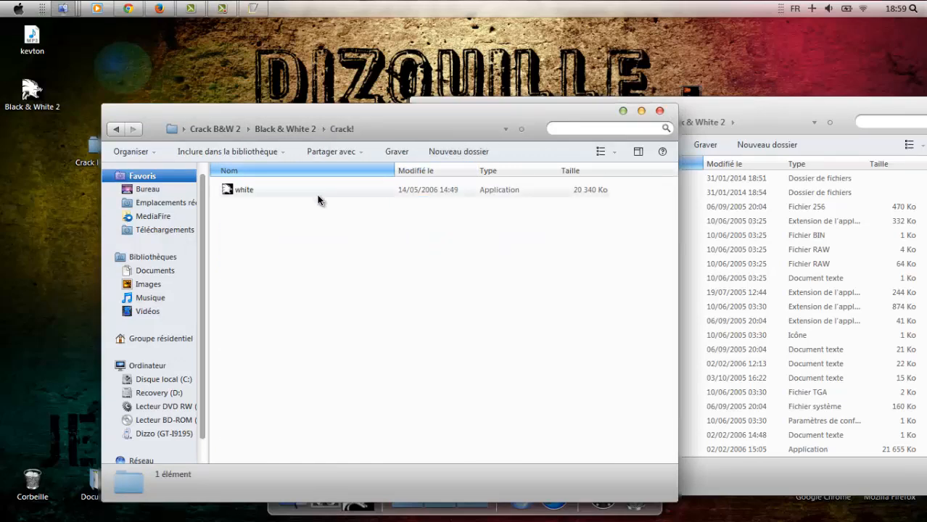
pyautogui.moveTo(494, 116); pyautogui.dragTo(283, 93)
pyautogui.moveTo(571, 115); pyautogui.dragTo(625, 77)
pyautogui.moveTo(236, 90); pyautogui.dragTo(277, 69)
pyautogui.doubleClick(170, 149)
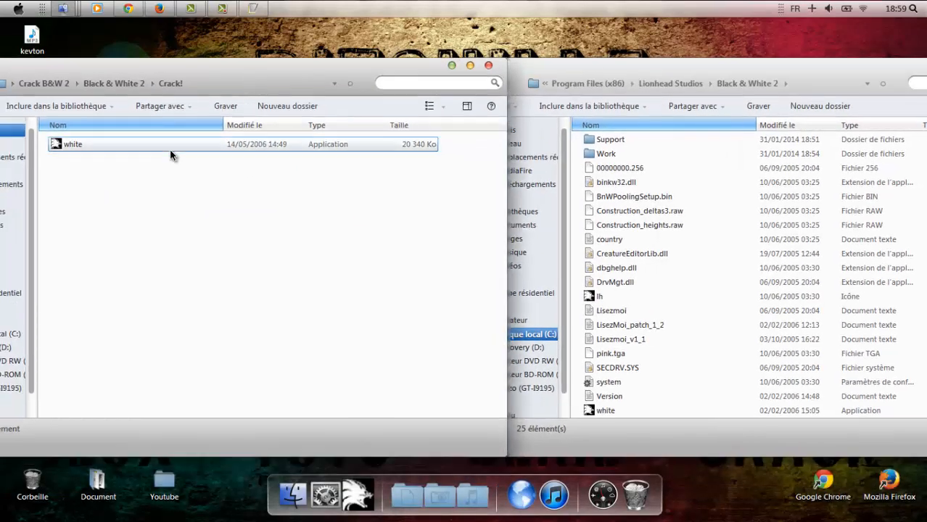
pyautogui.rightClick(171, 150)
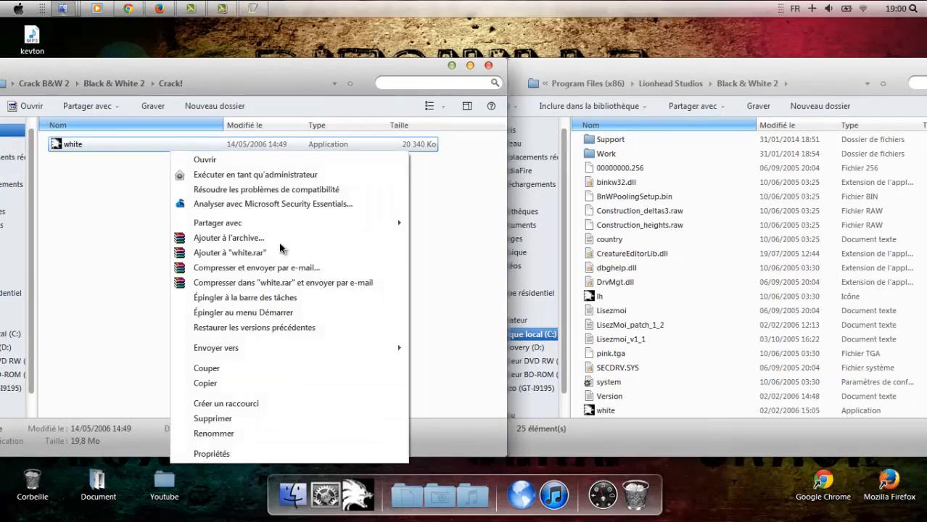
pyautogui.click(288, 385)
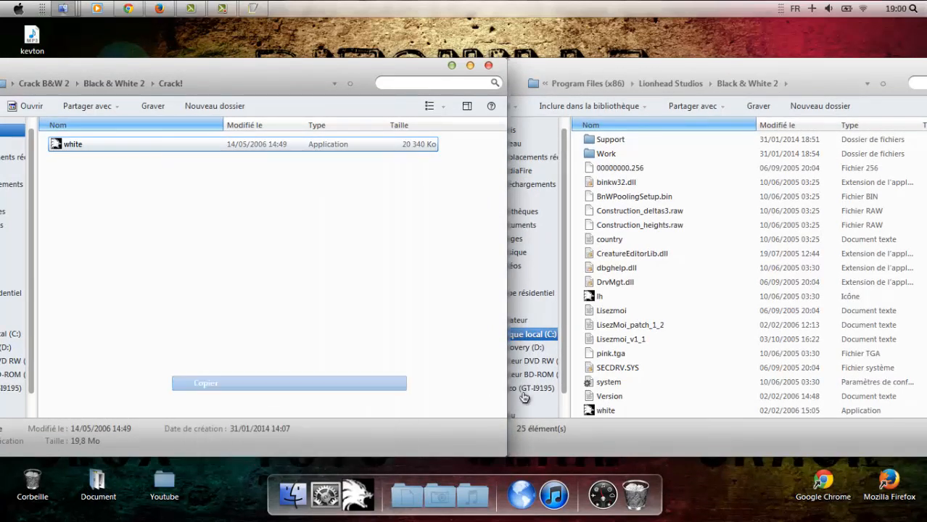
# Paste white into the Black & White 2 install folder with Copier et remplacer and admin permission.
pyautogui.click(579, 320)
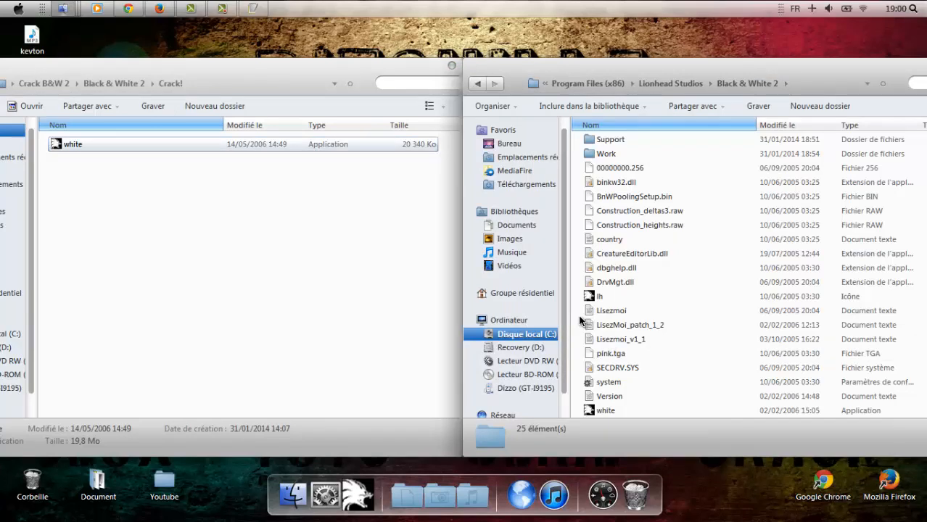
pyautogui.rightClick(579, 320)
pyautogui.click(617, 410)
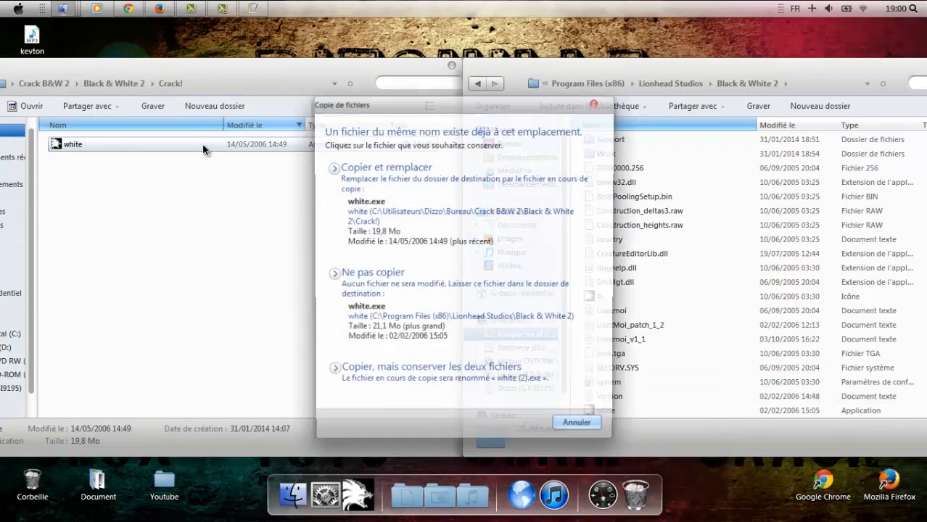
pyautogui.click(454, 212)
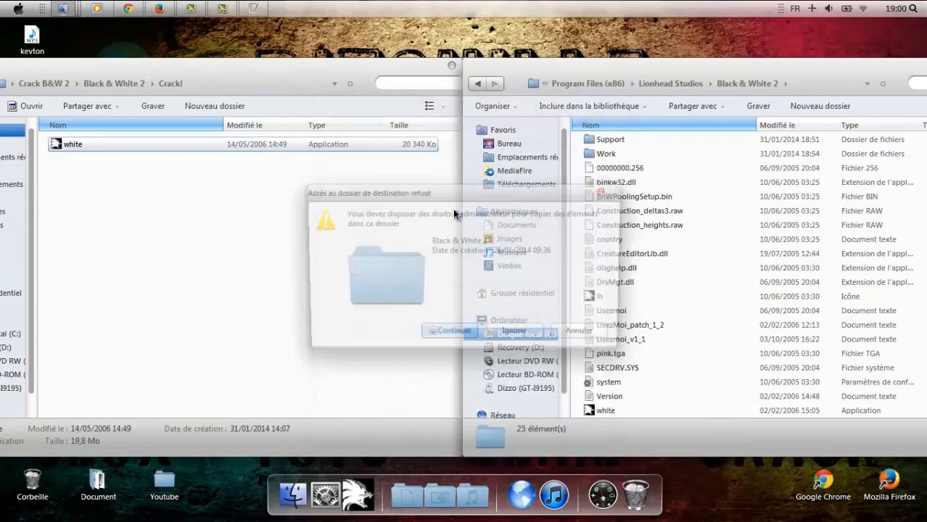
pyautogui.click(396, 334)
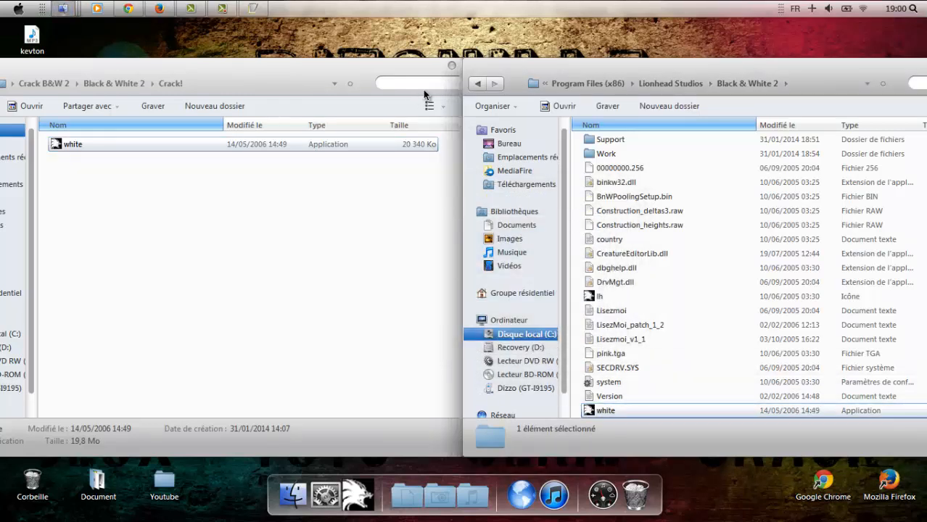
pyautogui.click(449, 66)
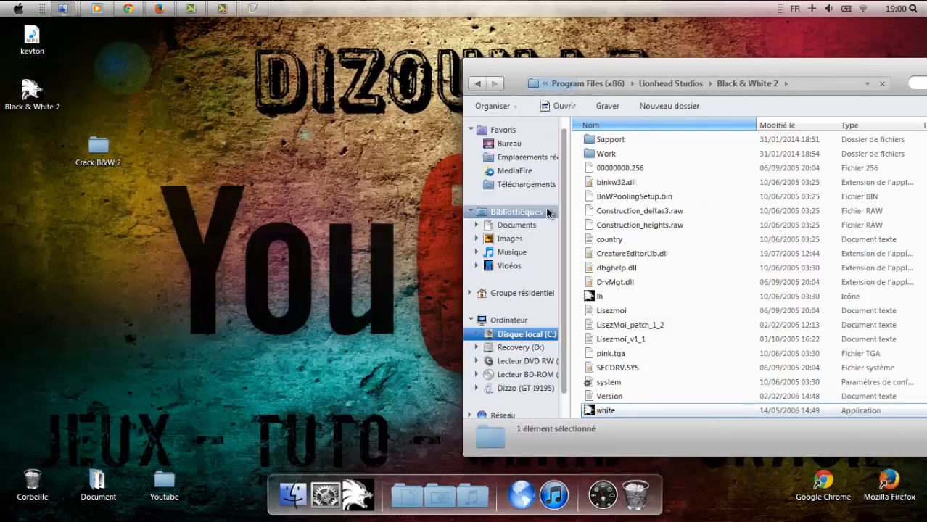
pyautogui.moveTo(687, 72); pyautogui.dragTo(392, 74)
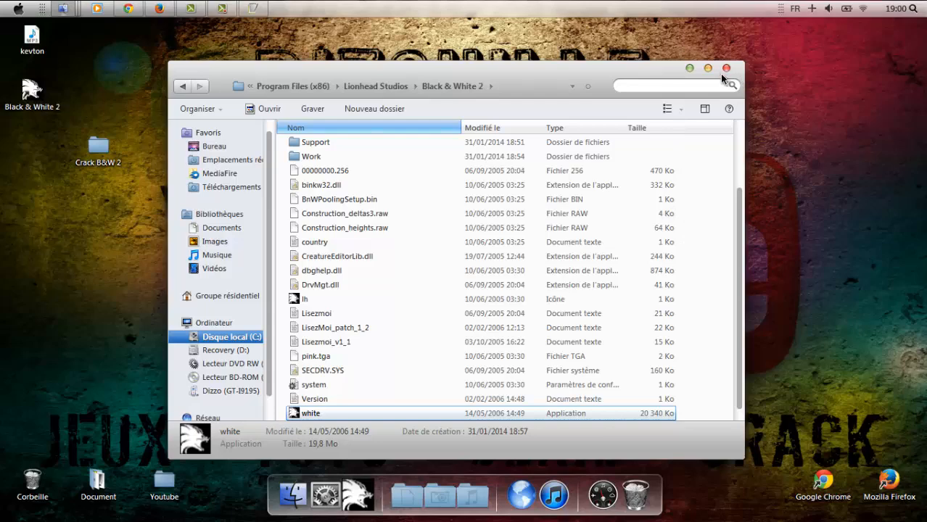
pyautogui.click(224, 9)
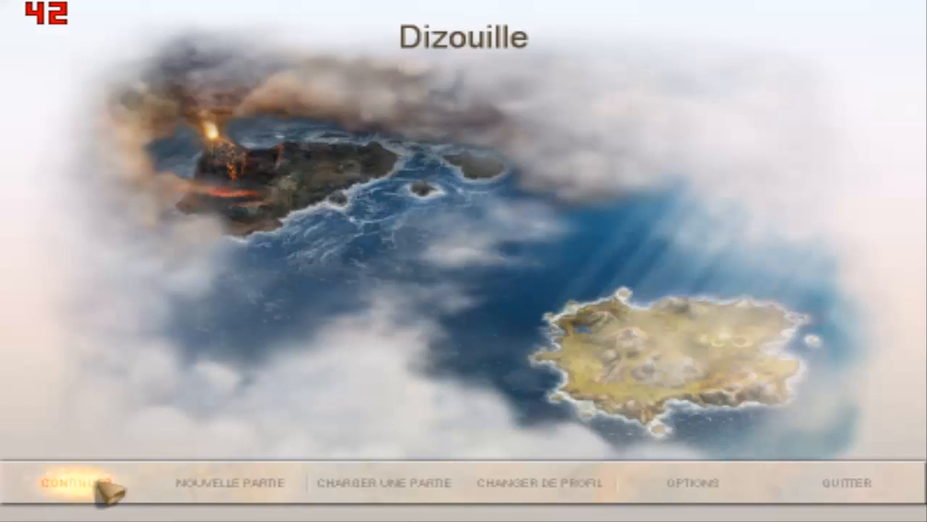
# Choose CONTINUER on the French main menu to load the saved game.
pyautogui.click(101, 485)
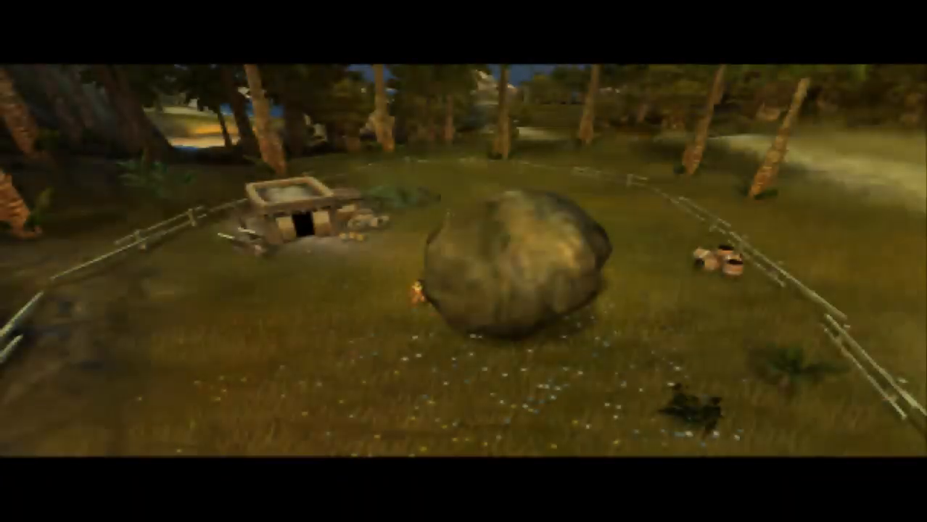
pyautogui.click(537, 254)
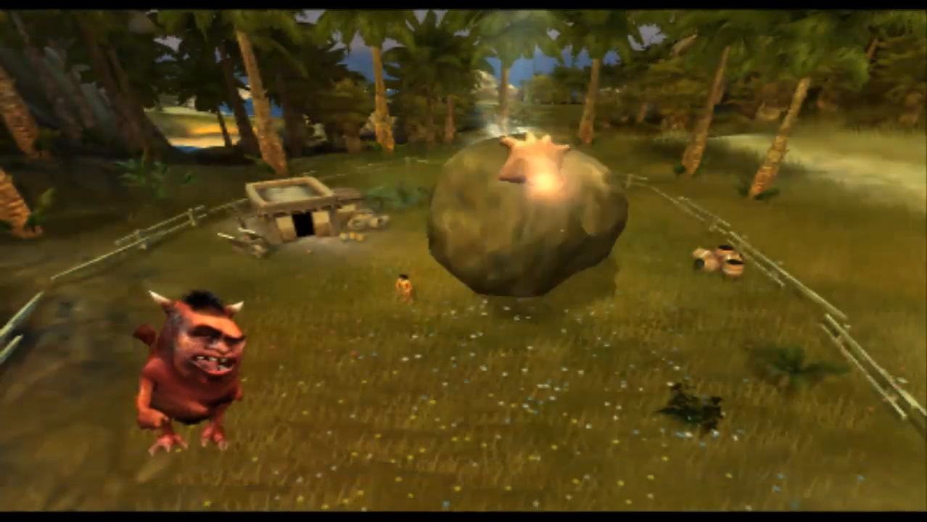
pyautogui.scroll(-5, 537, 164)
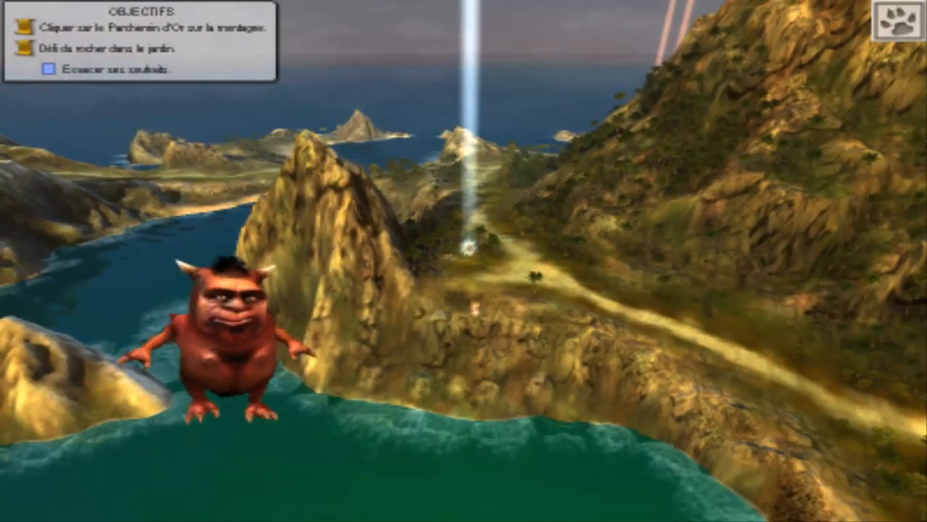
pyautogui.scroll(8, 475, 309)
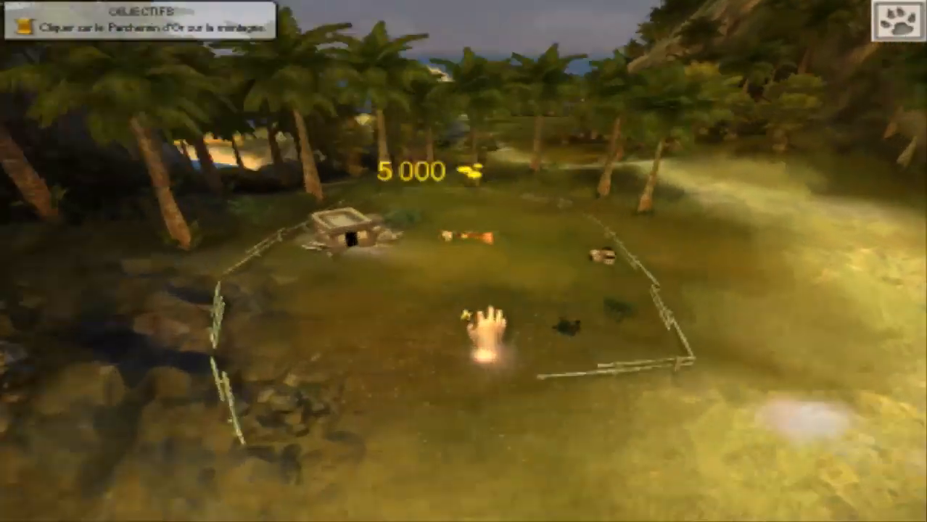
pyautogui.scroll(5, 490, 330)
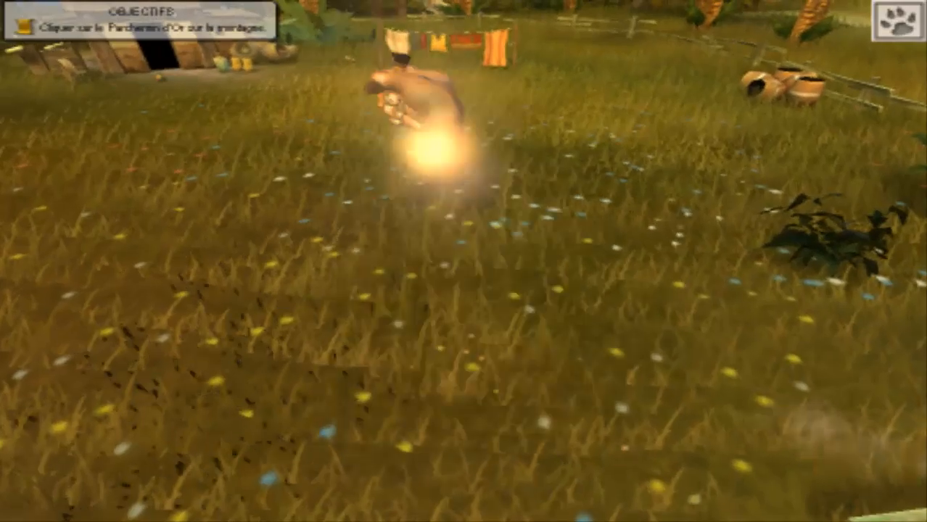
pyautogui.scroll(-4, 434, 120)
pyautogui.scroll(-5, 460, 247)
pyautogui.scroll(8, 457, 232)
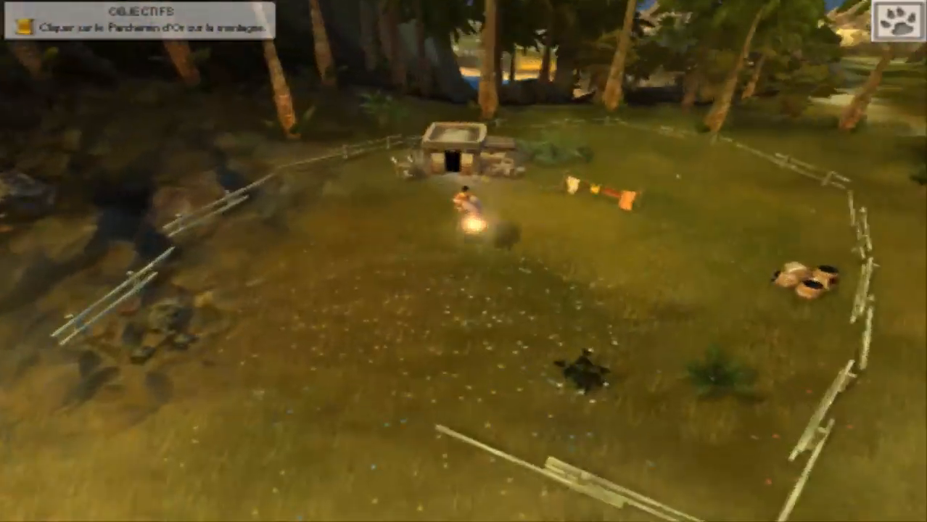
pyautogui.scroll(4, 457, 239)
pyautogui.scroll(-8, 457, 239)
pyautogui.scroll(6, 468, 239)
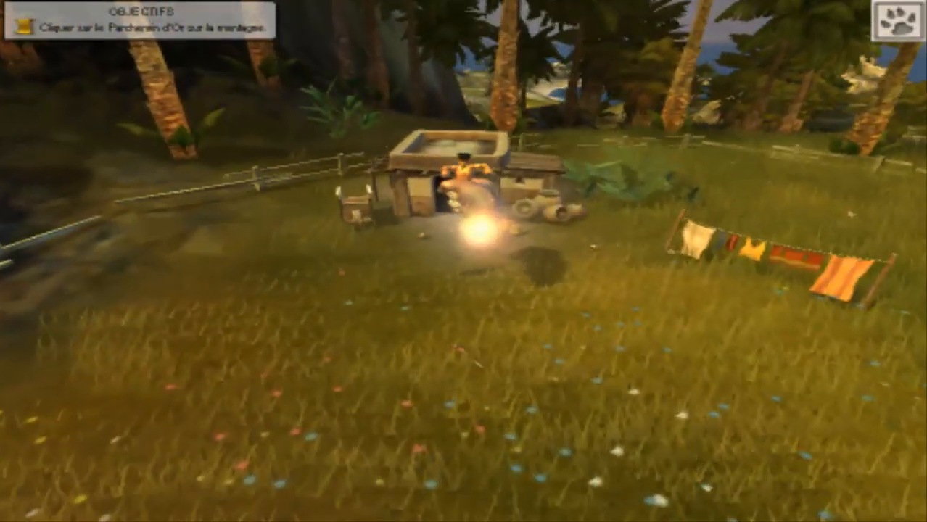
pyautogui.scroll(3, 464, 261)
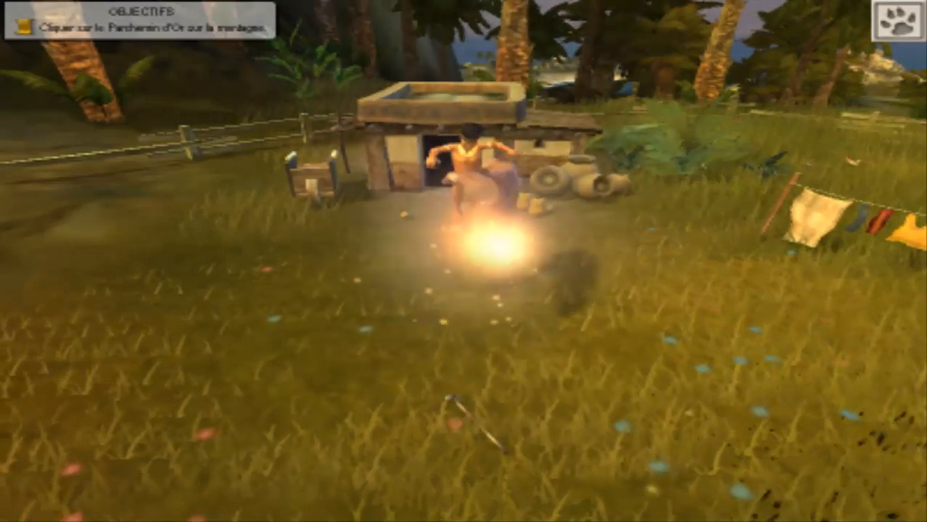
pyautogui.moveTo(475, 170); pyautogui.dragTo(470, 134)
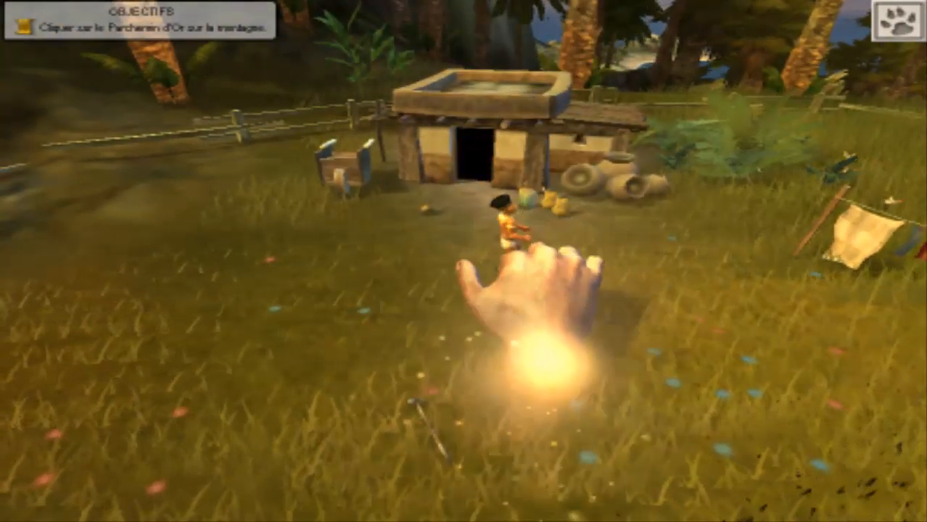
pyautogui.scroll(-5, 500, 243)
pyautogui.scroll(1, 492, 274)
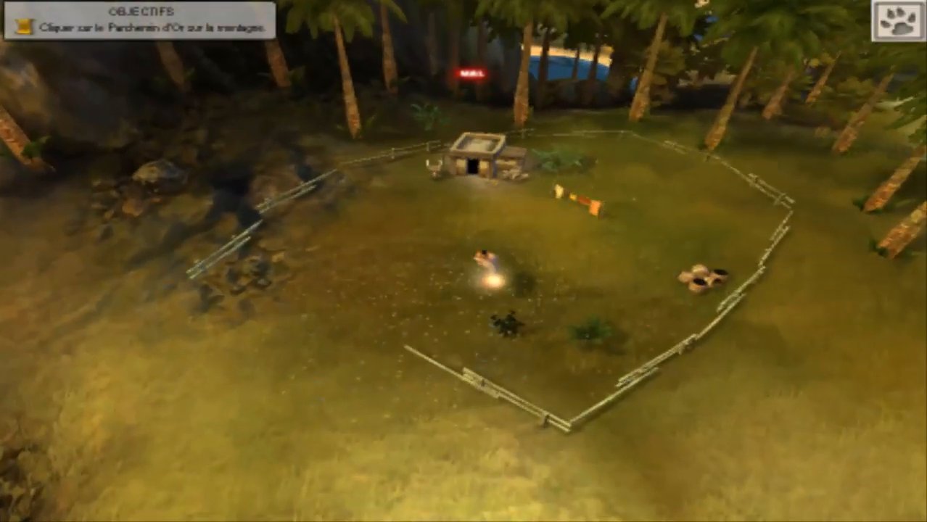
pyautogui.scroll(8, 477, 274)
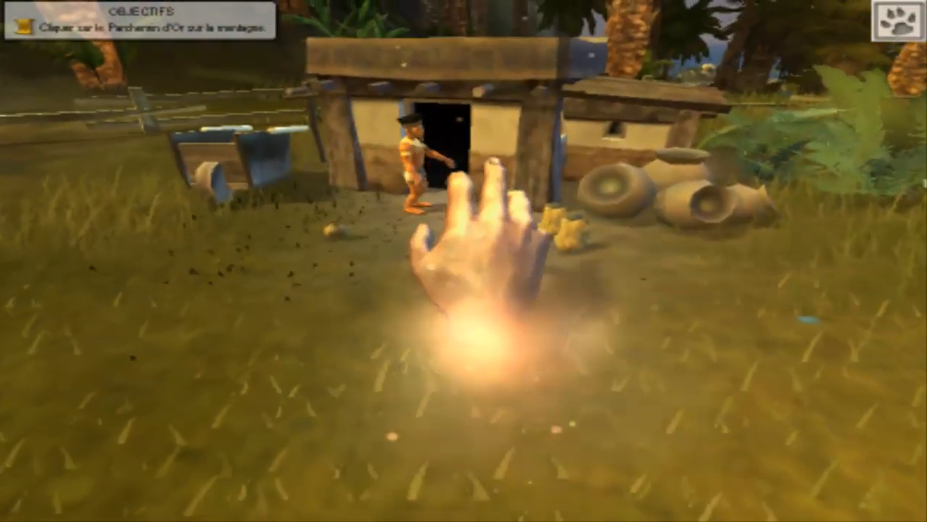
pyautogui.scroll(-5, 462, 216)
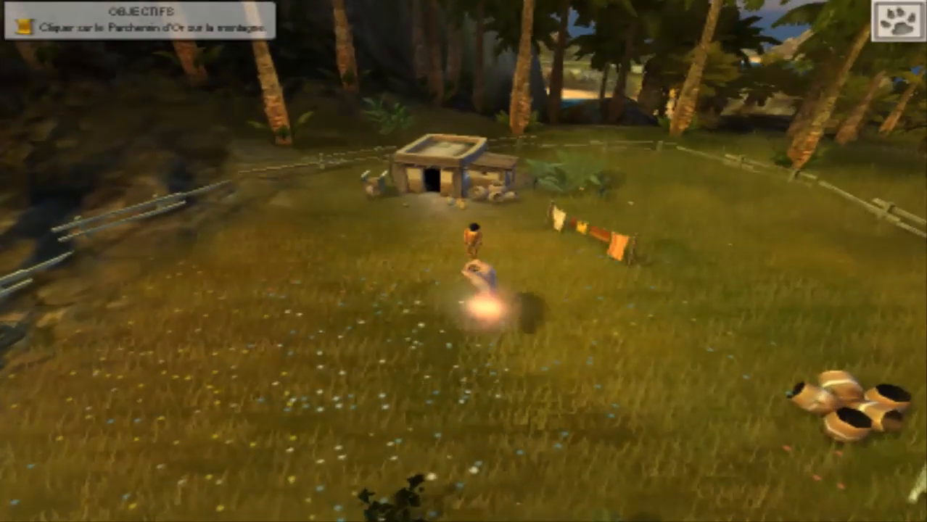
pyautogui.scroll(4, 466, 259)
pyautogui.scroll(3, 517, 202)
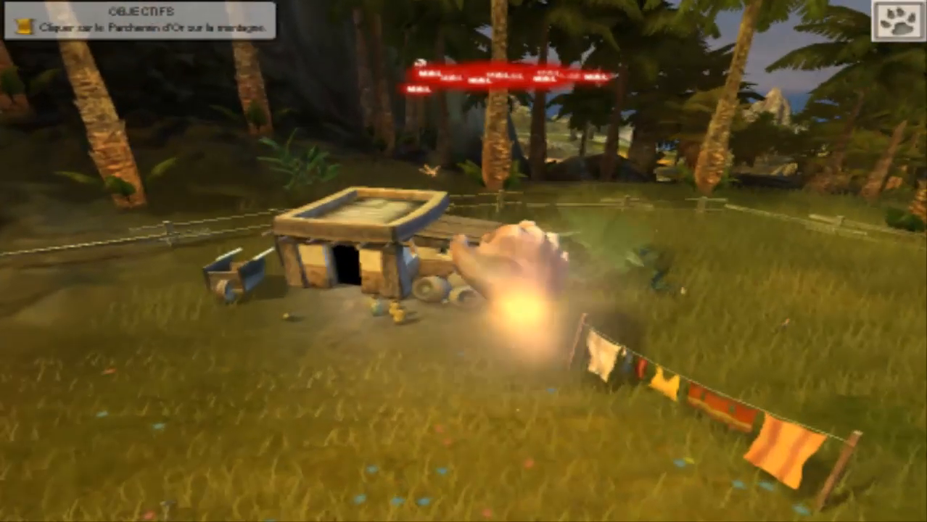
pyautogui.scroll(-10, 528, 206)
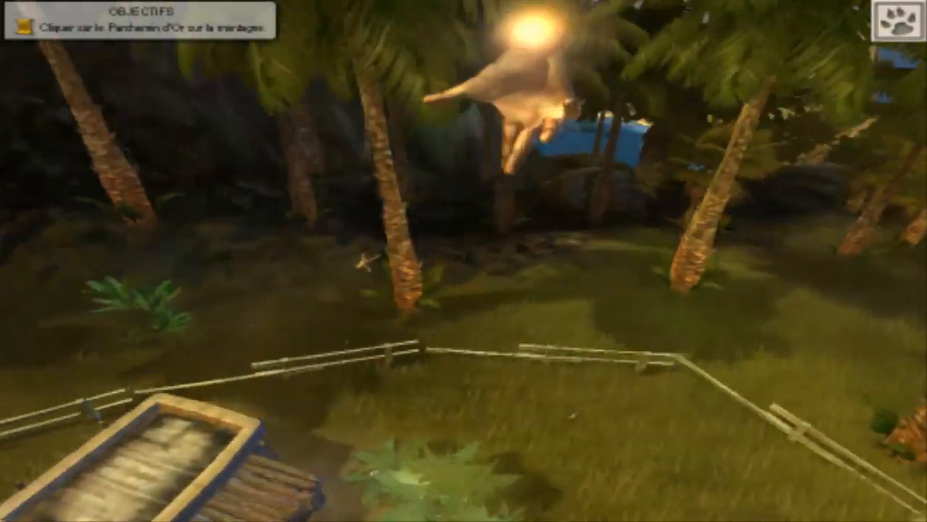
pyautogui.scroll(10, 464, 247)
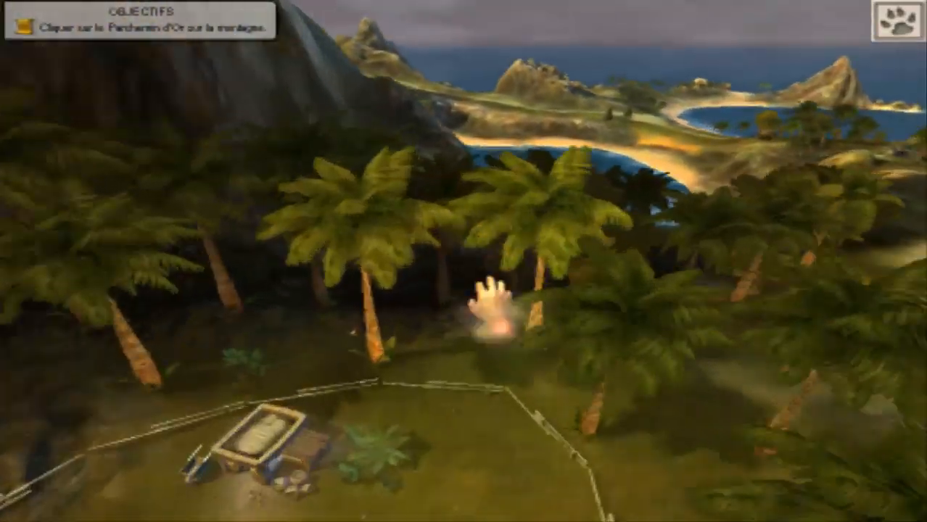
pyautogui.scroll(-4, 453, 275)
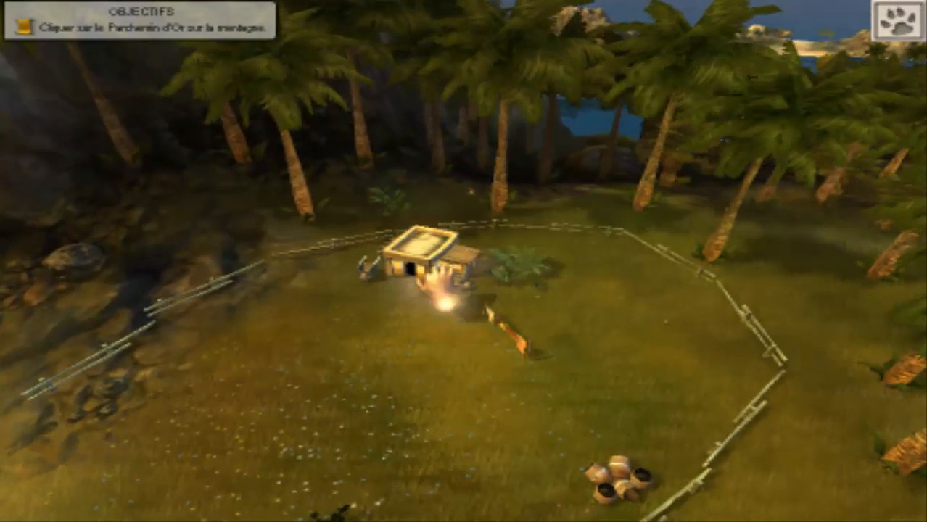
pyautogui.moveTo(436, 294)
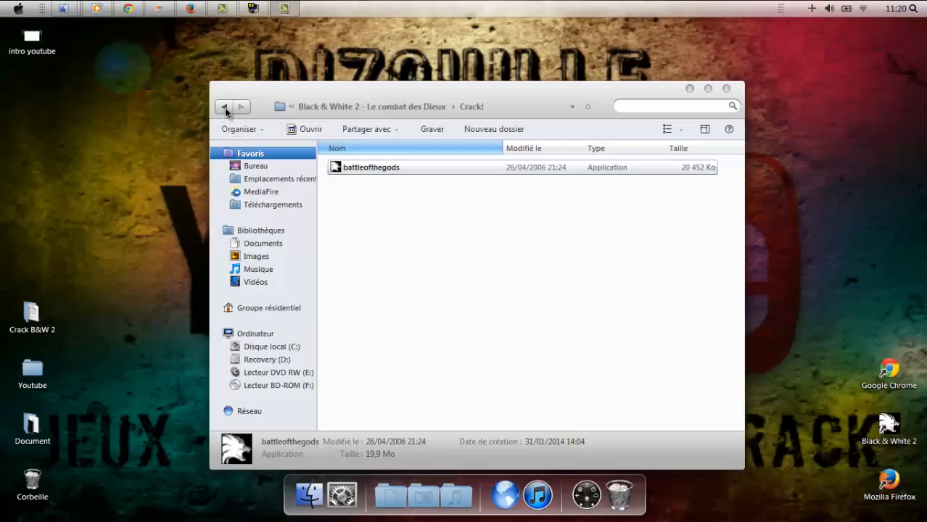
# Return to the add-on's main folder and run its setup.exe.
pyautogui.click(224, 106)
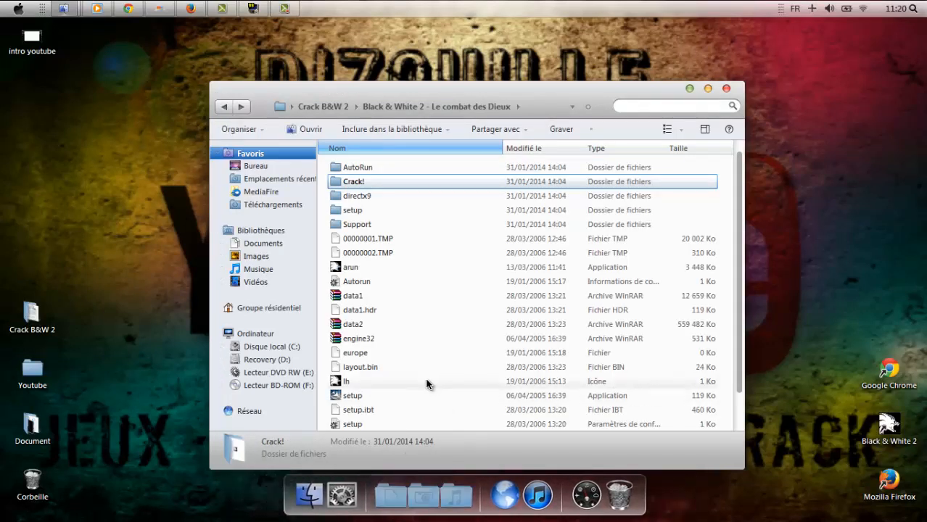
pyautogui.scroll(-1, 425, 377)
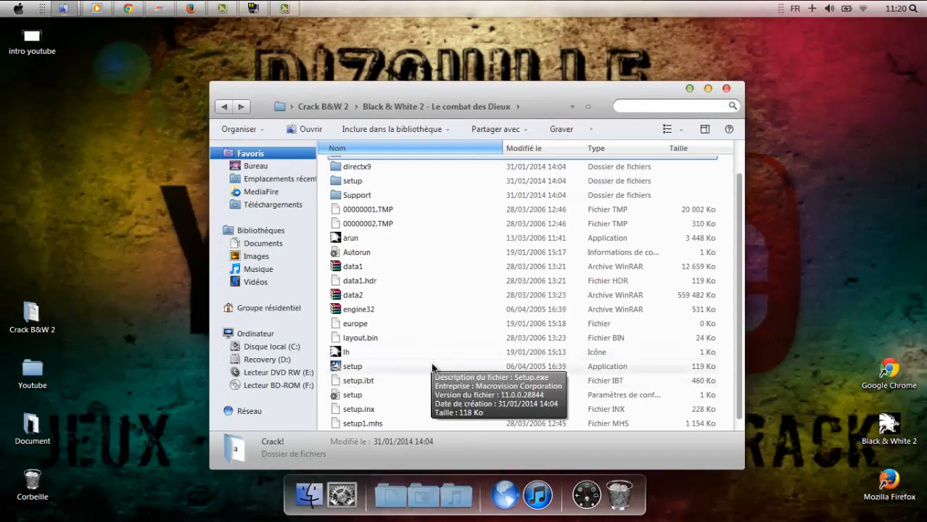
pyautogui.doubleClick(432, 367)
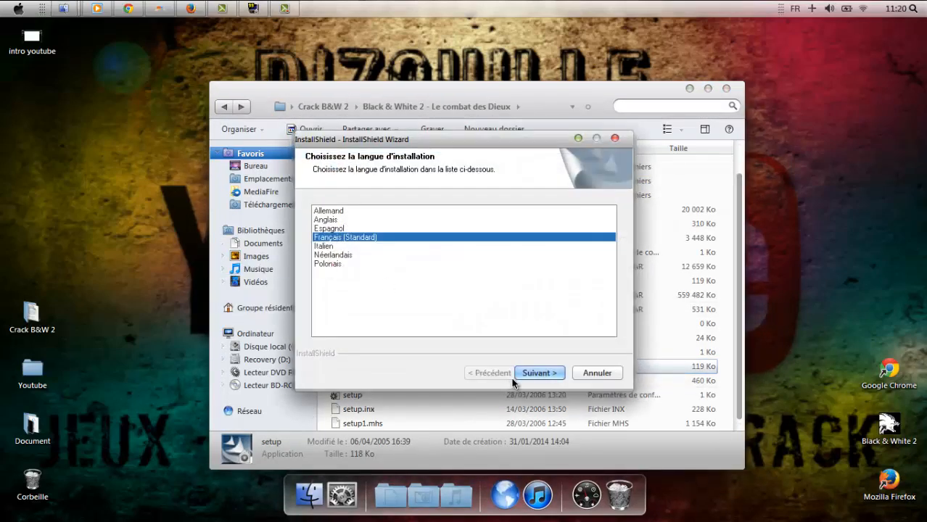
# Keep French as the language, pass the welcome page, and accept the licence with J'accepte.
pyautogui.click(525, 371)
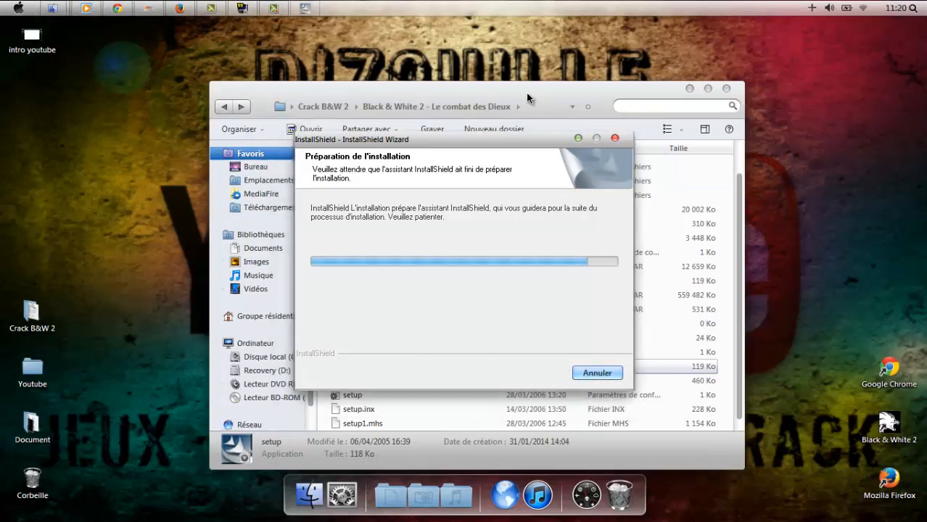
pyautogui.click(551, 373)
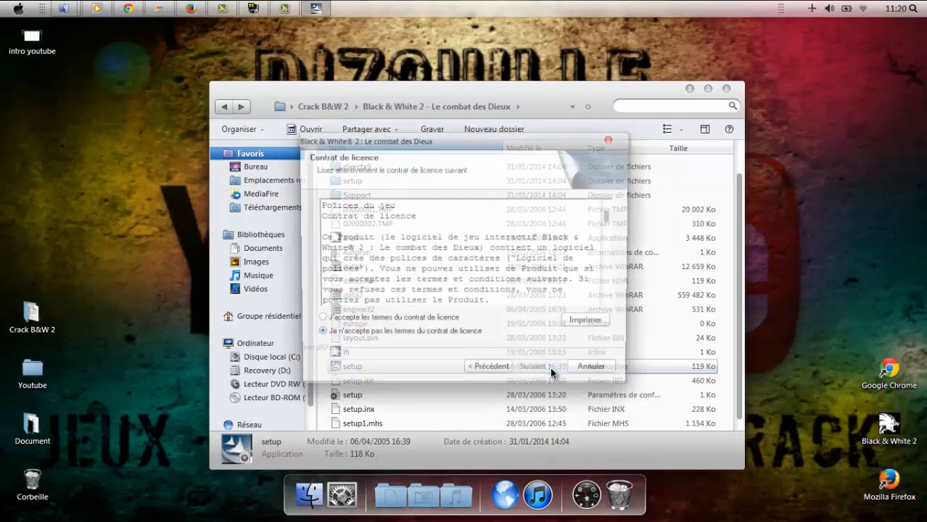
pyautogui.click(376, 320)
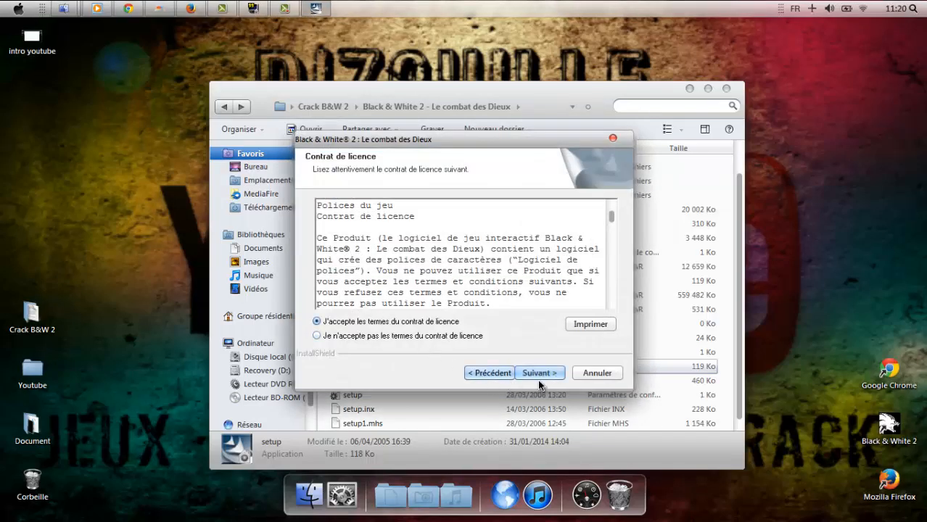
pyautogui.click(538, 374)
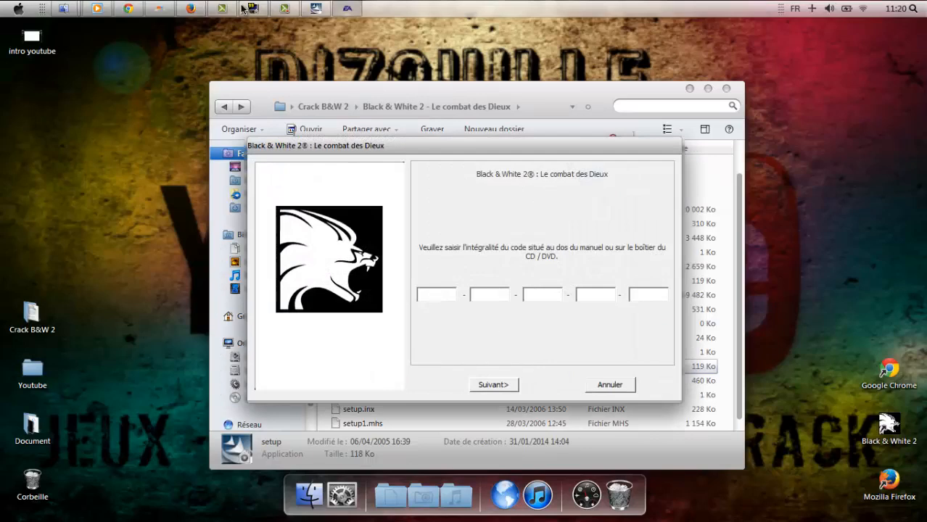
pyautogui.click(290, 87)
pyautogui.moveTo(290, 87); pyautogui.dragTo(194, 100)
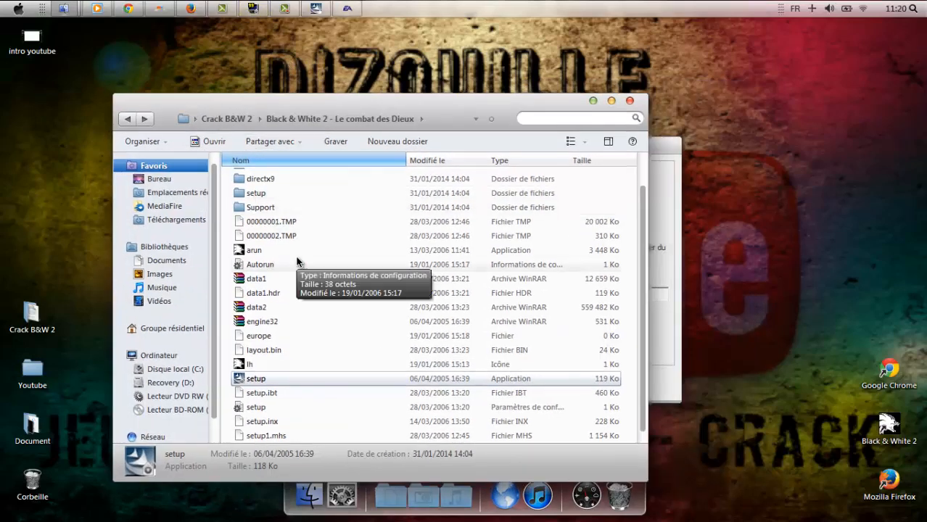
# Open the Lisez Moi! readme from Crack B&W 2 and scroll to the install steps.
pyautogui.click(123, 118)
pyautogui.doubleClick(314, 207)
pyautogui.scroll(-1, 326, 231)
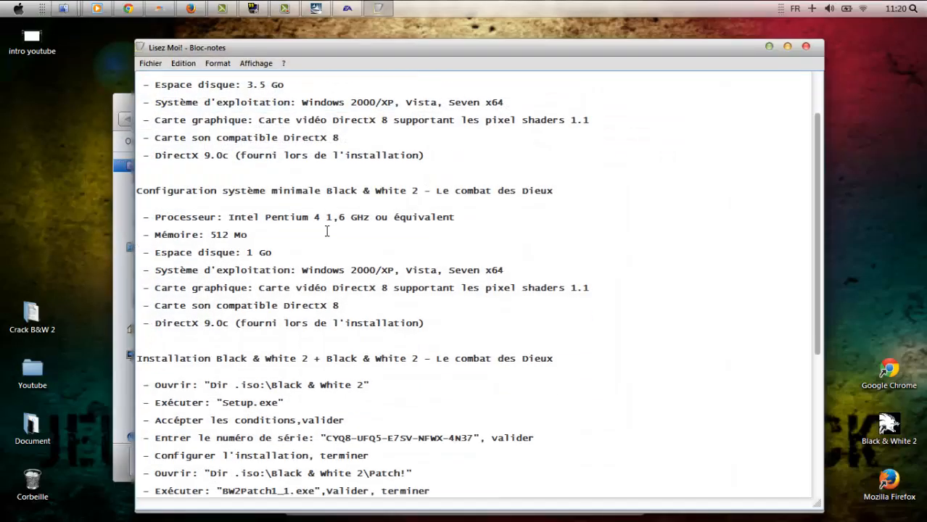
pyautogui.scroll(-4, 327, 231)
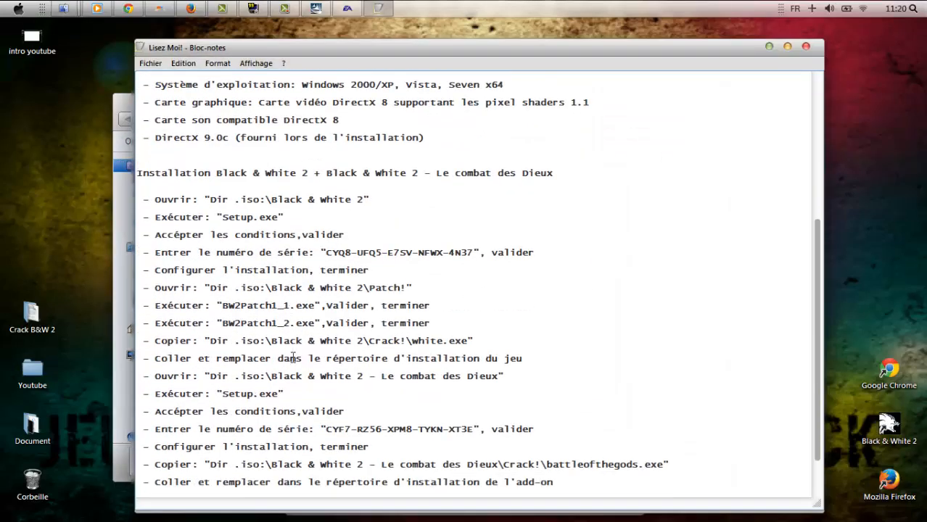
pyautogui.scroll(-1, 275, 354)
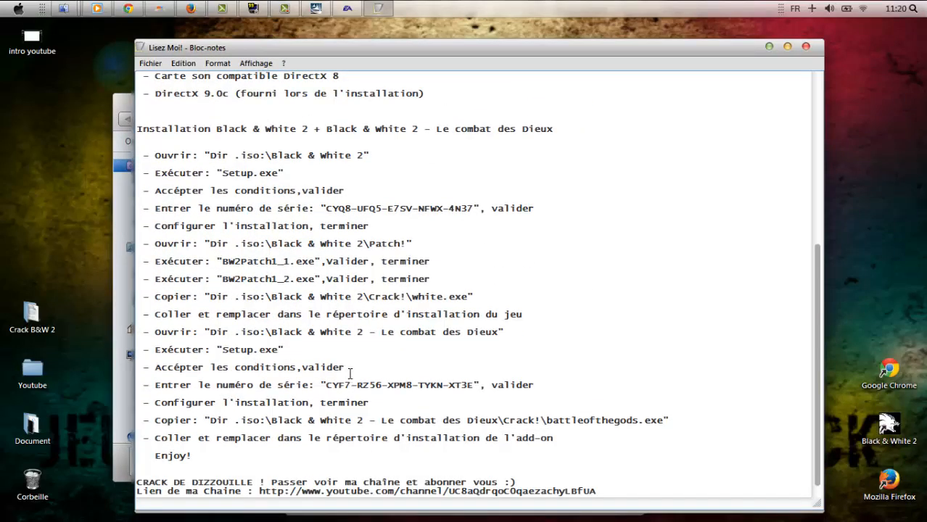
# Arrange the readme and CD-key dialog side by side with the folder window moved aside.
pyautogui.moveTo(419, 42); pyautogui.dragTo(618, 75)
pyautogui.moveTo(314, 114); pyautogui.dragTo(191, 415)
pyautogui.moveTo(587, 281); pyautogui.dragTo(517, 44)
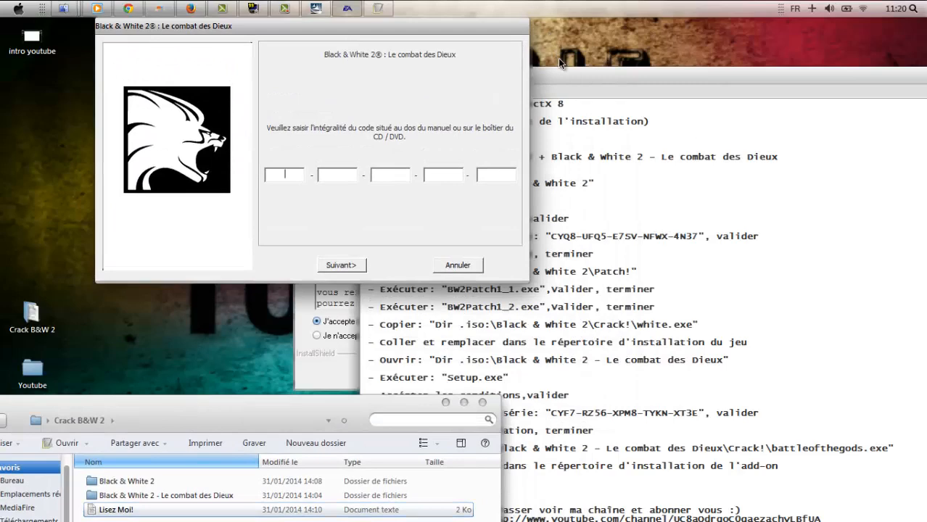
pyautogui.moveTo(558, 80); pyautogui.dragTo(577, 1)
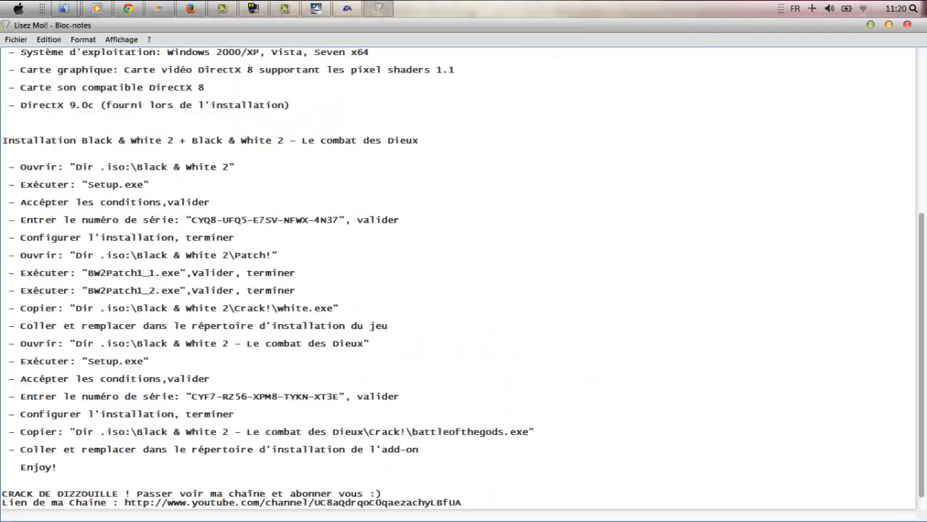
pyautogui.click(887, 27)
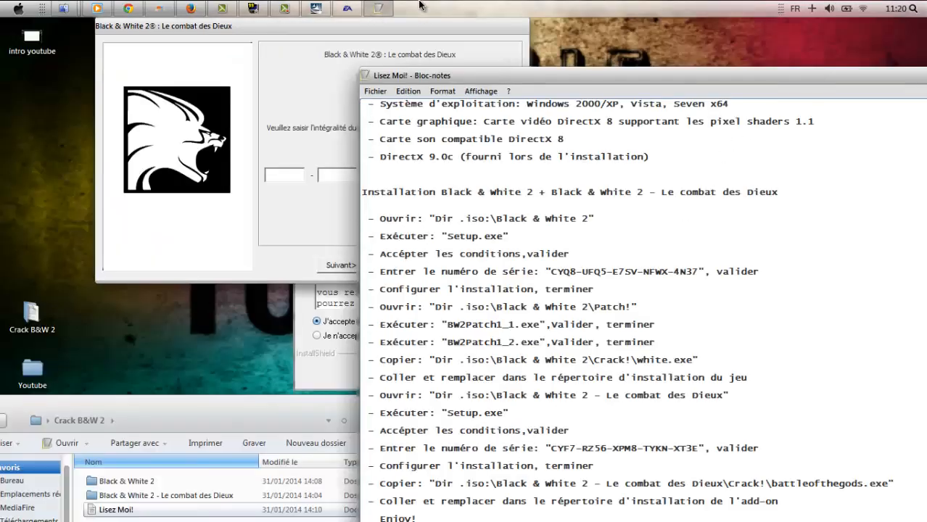
pyautogui.moveTo(418, 26); pyautogui.dragTo(678, 95)
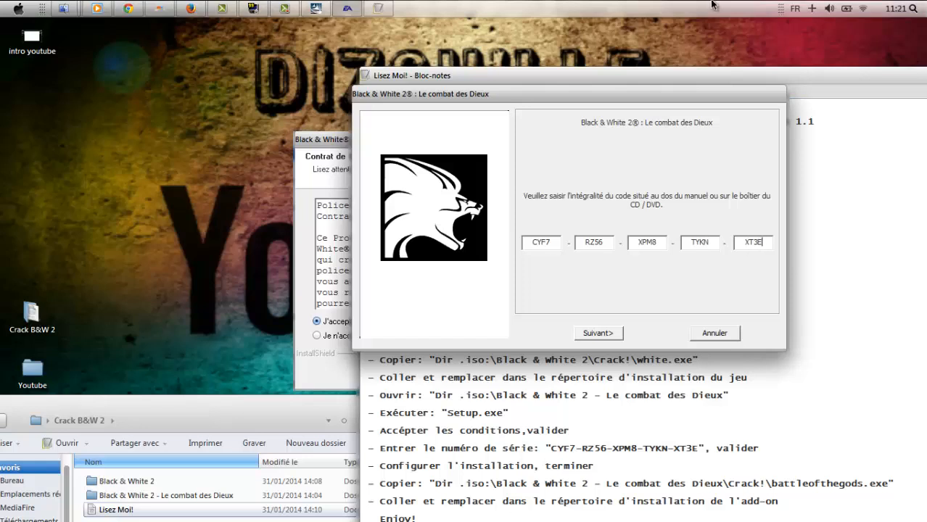
# Submit the entered CD key with Suivant and choose Installer to begin the add-on install.
pyautogui.click(611, 336)
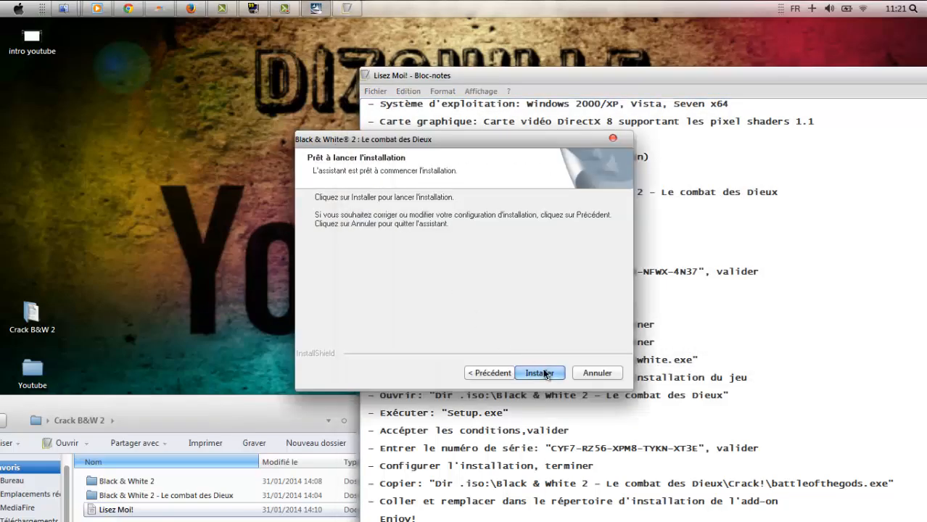
pyautogui.click(539, 372)
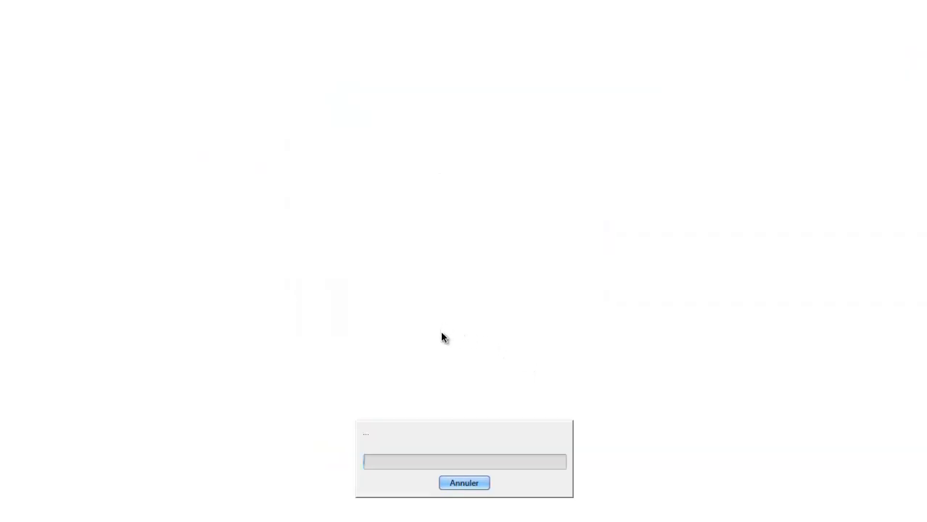
pyautogui.hotkey('alt', 'Tab')
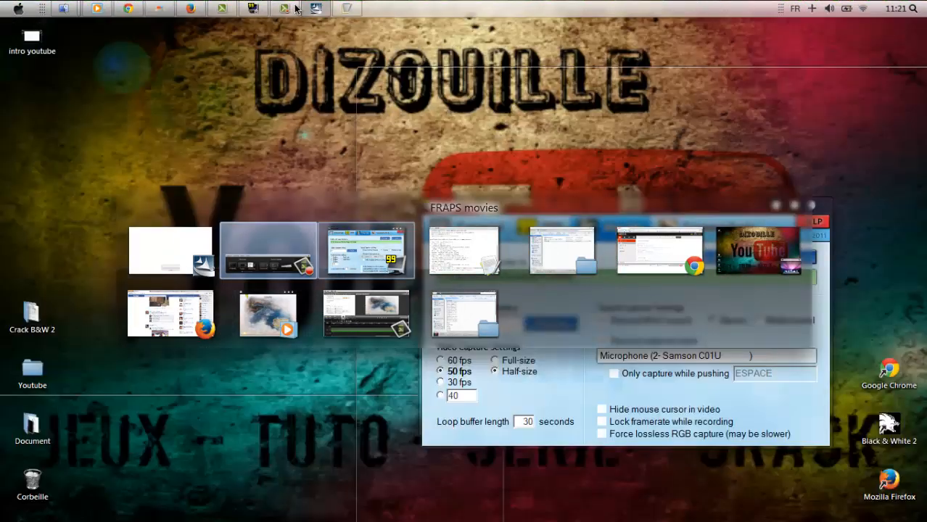
pyautogui.click(296, 6)
pyautogui.hotkey('alt', 'Tab')
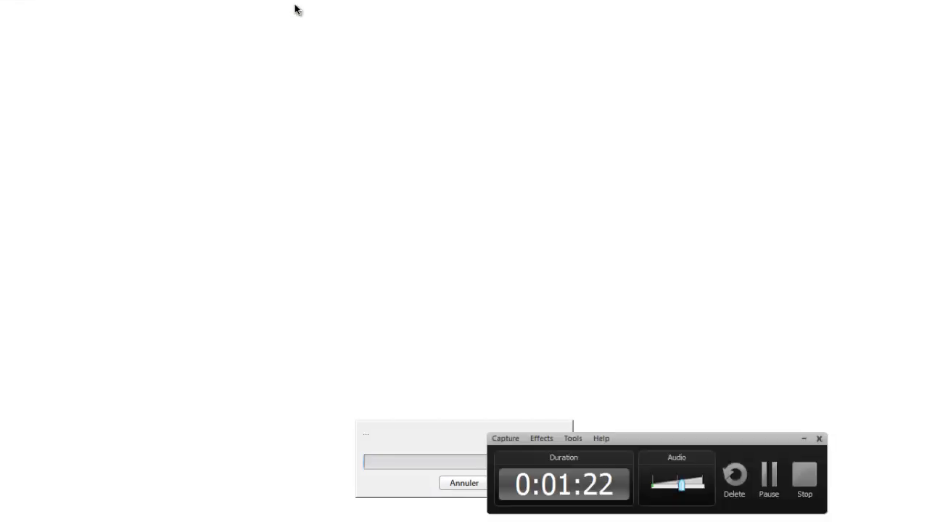
pyautogui.press('alt')
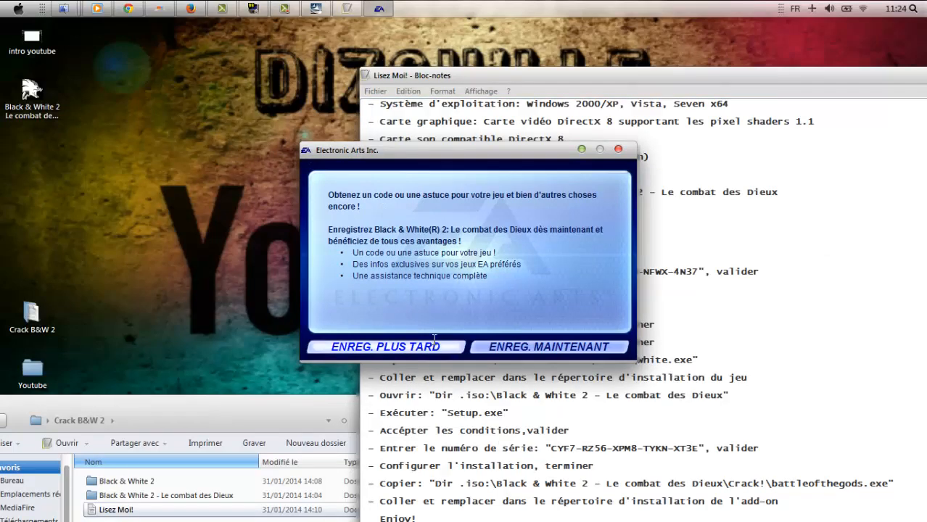
pyautogui.click(392, 347)
pyautogui.click(539, 373)
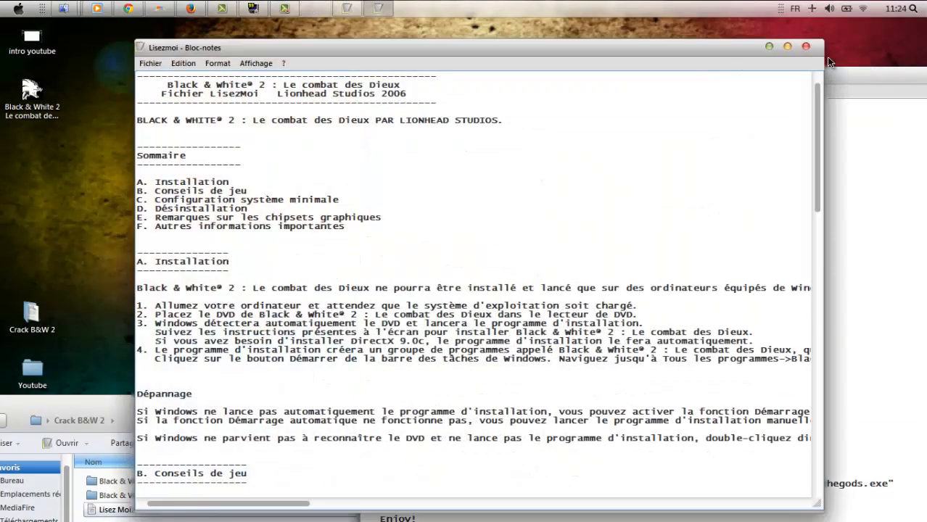
pyautogui.click(805, 46)
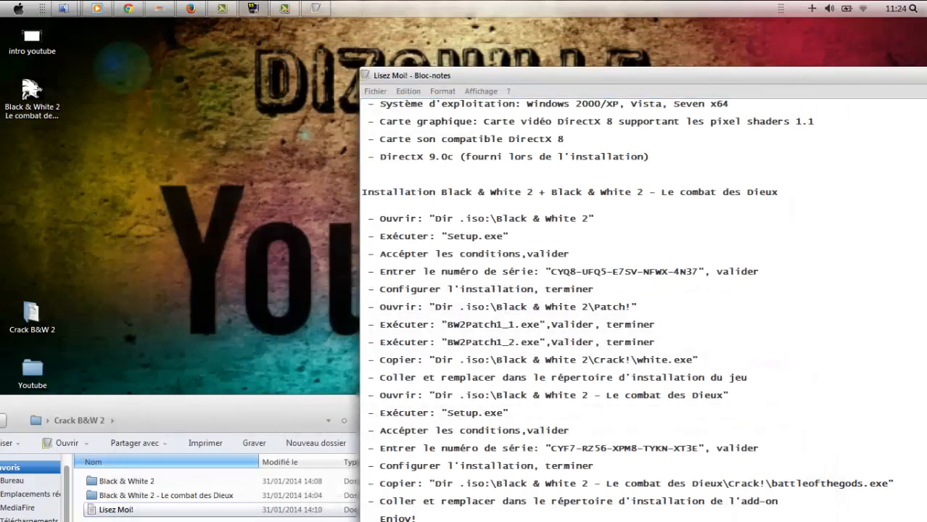
pyautogui.moveTo(875, 81); pyautogui.dragTo(640, 114)
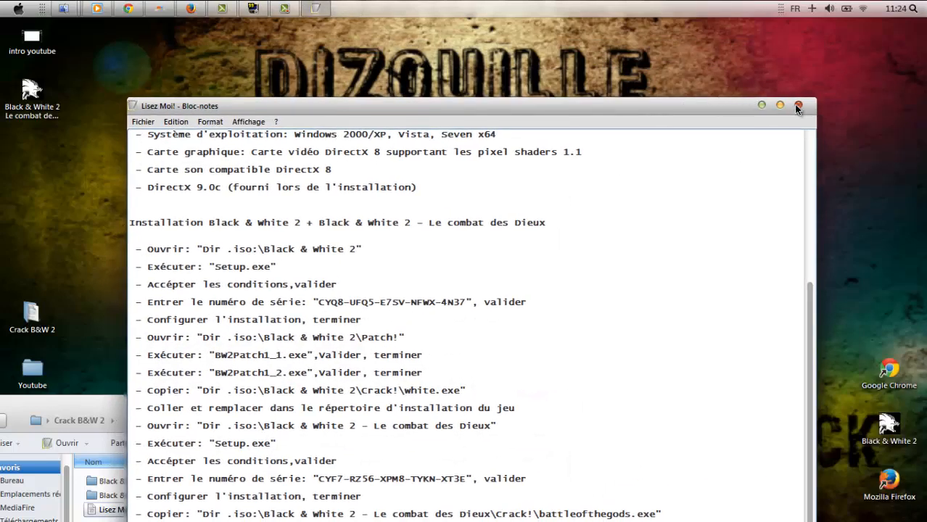
pyautogui.click(798, 107)
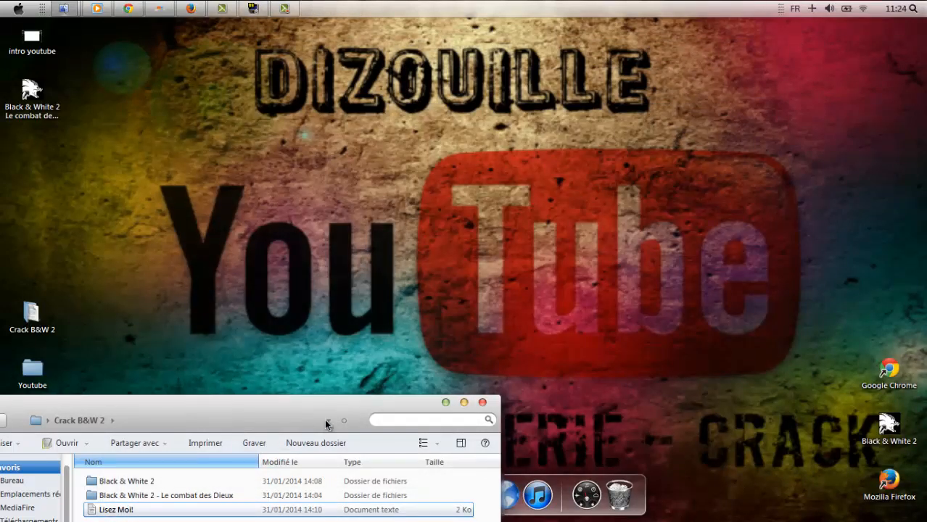
pyautogui.moveTo(330, 419); pyautogui.dragTo(329, 331)
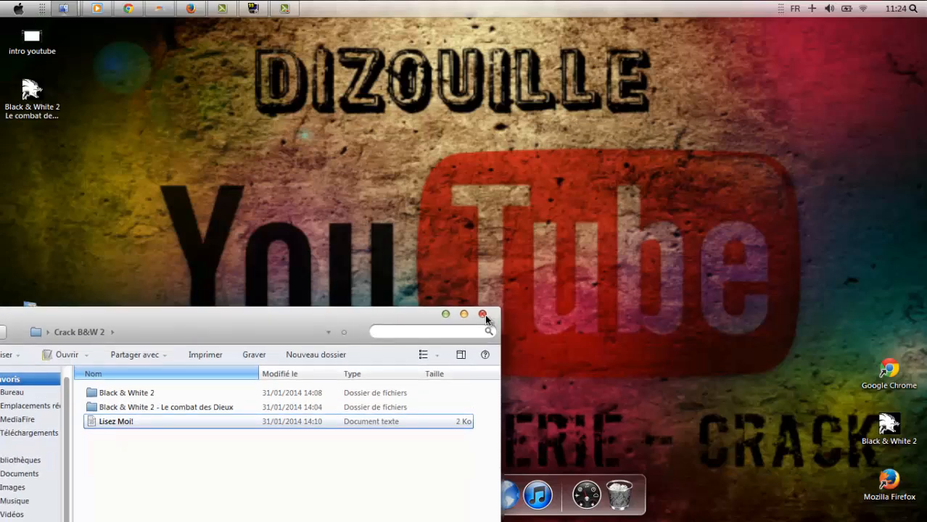
pyautogui.click(483, 315)
pyautogui.moveTo(29, 90); pyautogui.dragTo(761, 432)
pyautogui.click(762, 432)
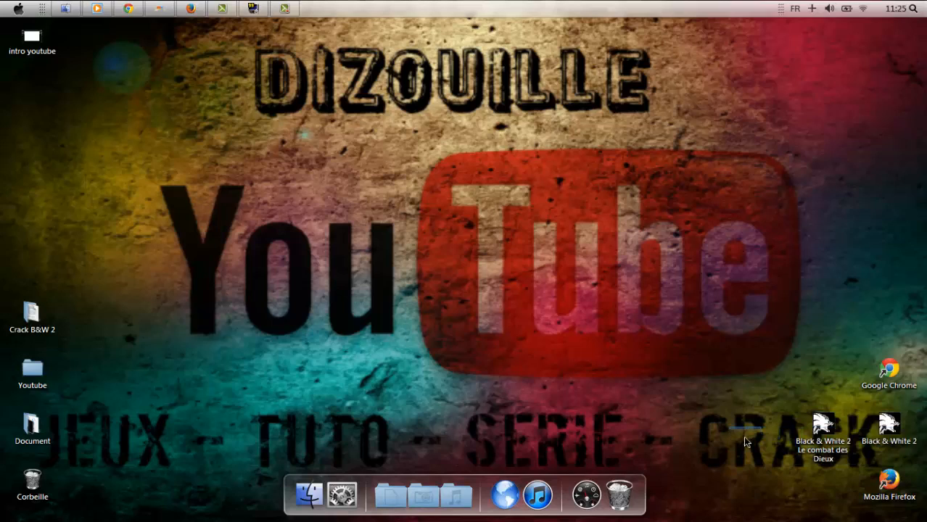
pyautogui.moveTo(292, 7)
pyautogui.click(290, 10)
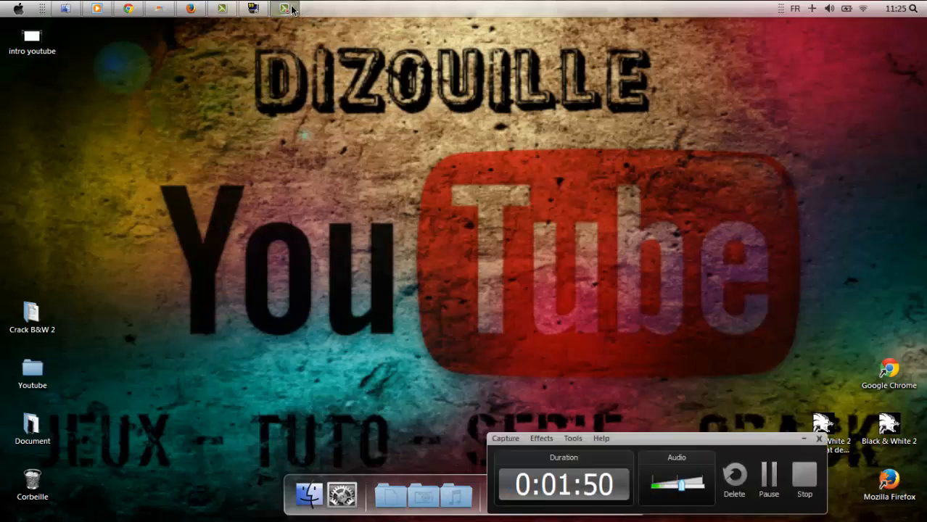
pyautogui.click(799, 477)
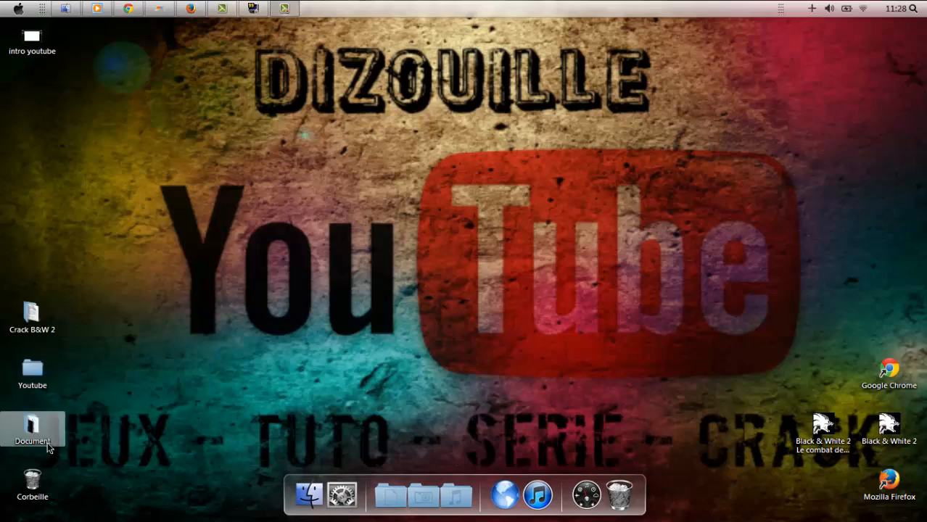
# Open the Black & White 2 - Le combat des Dieux Crack! folder.
pyautogui.doubleClick(23, 433)
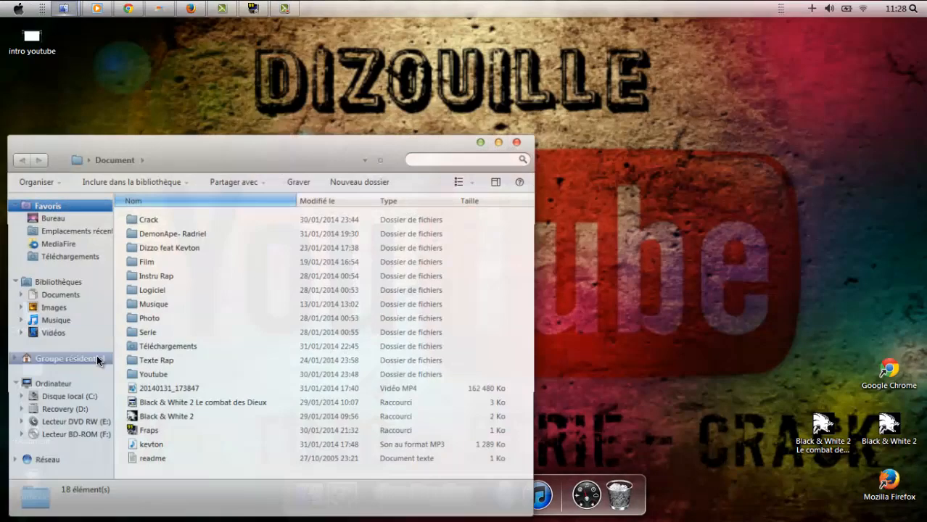
pyautogui.click(524, 140)
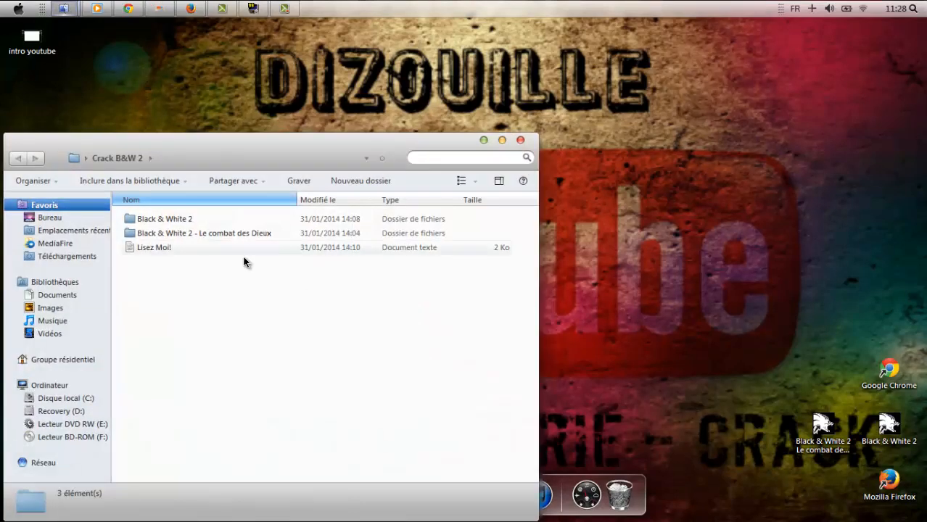
pyautogui.doubleClick(251, 231)
pyautogui.doubleClick(251, 232)
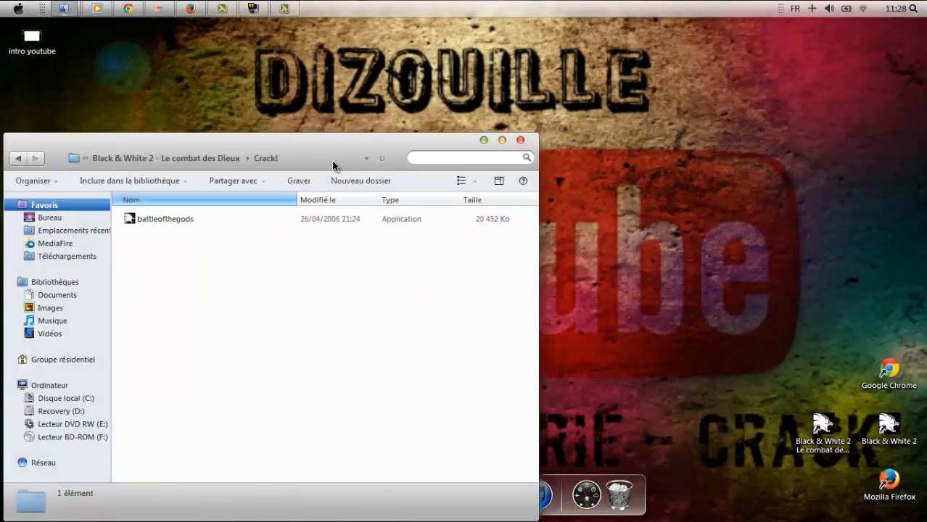
pyautogui.moveTo(366, 141); pyautogui.dragTo(637, 103)
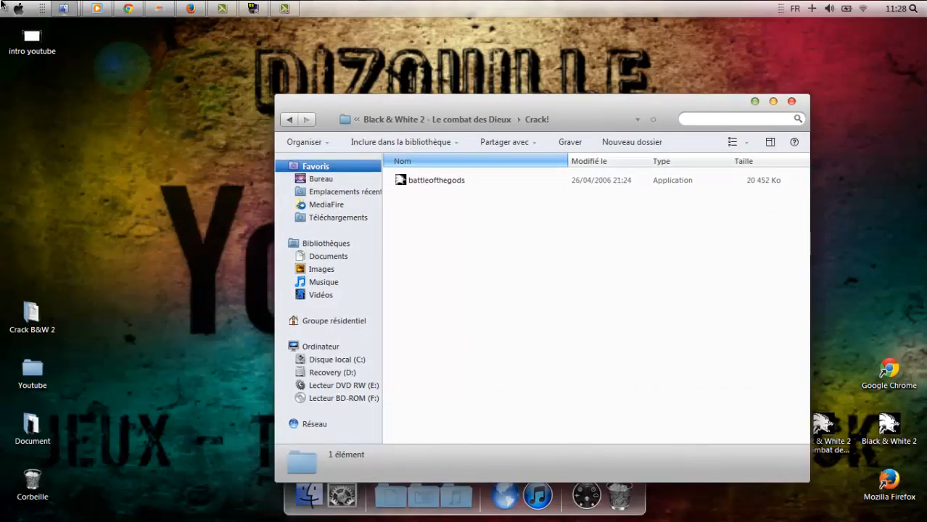
# Browse to C:\Program Files (x86)\Lionhead Studios\Black & White 2\Black & White 2 Le combat des Dieux.
pyautogui.click(18, 9)
pyautogui.click(232, 157)
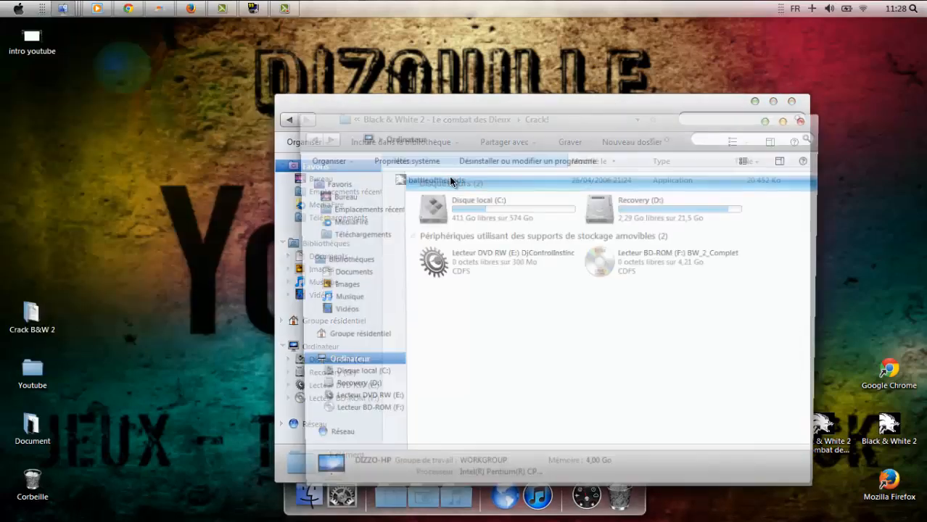
pyautogui.doubleClick(511, 218)
pyautogui.doubleClick(493, 240)
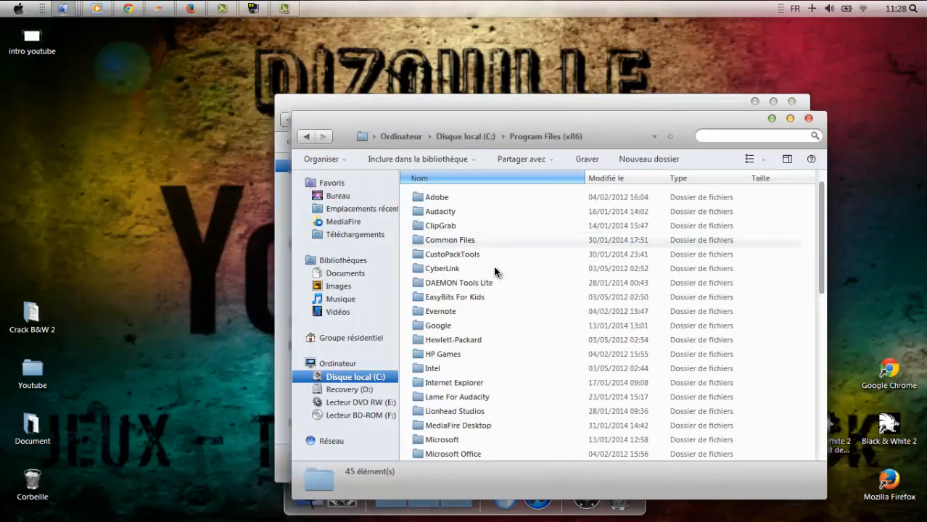
pyautogui.doubleClick(502, 411)
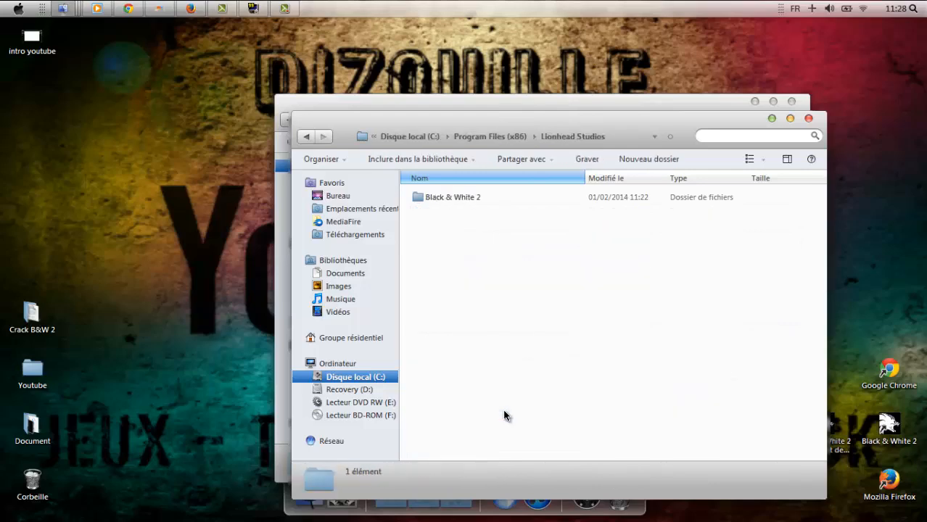
pyautogui.click(472, 199)
pyautogui.doubleClick(471, 199)
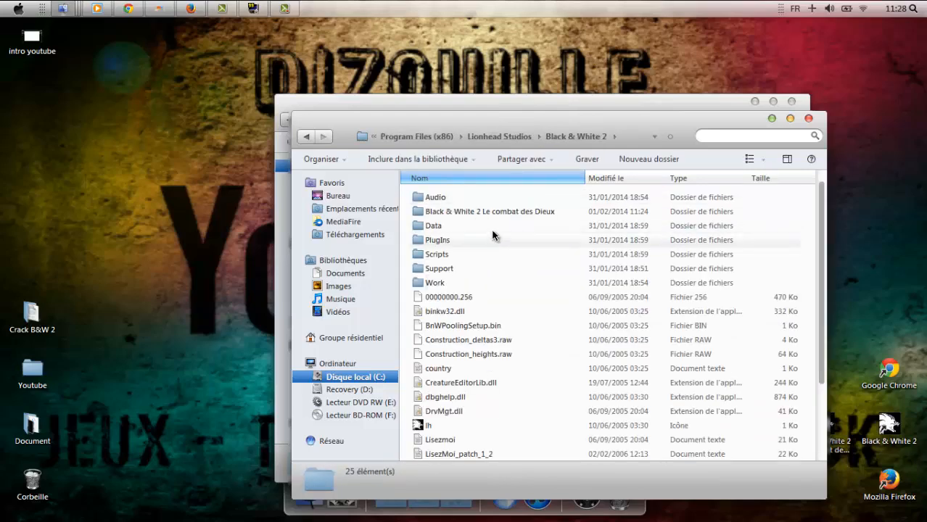
pyautogui.doubleClick(504, 206)
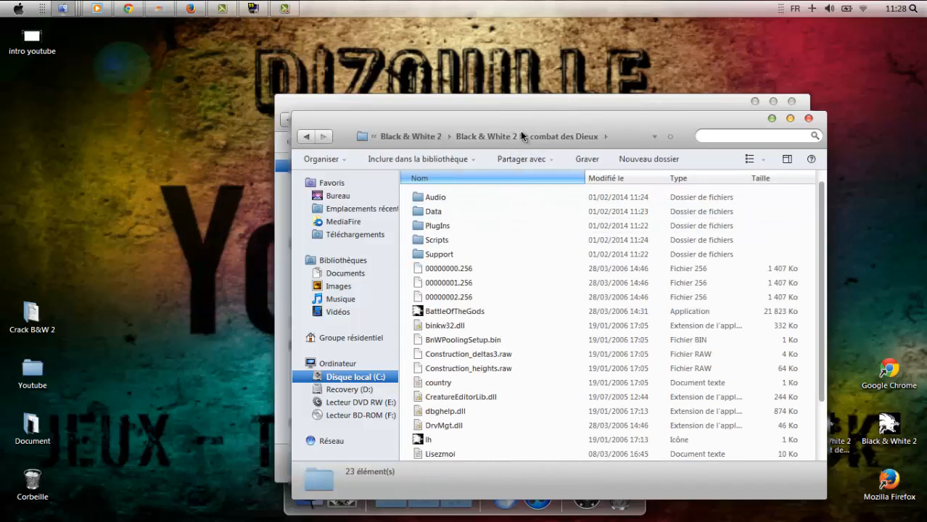
pyautogui.moveTo(520, 136); pyautogui.dragTo(755, 143)
pyautogui.doubleClick(468, 180)
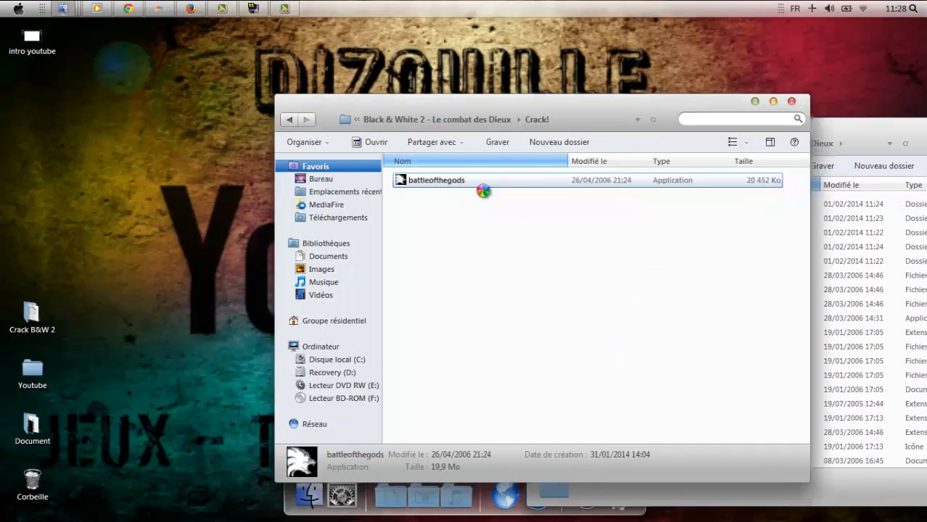
# Copy battleofthegods into the install folder via Copier et remplacer with admin permission, then close both windows.
pyautogui.rightClick(468, 181)
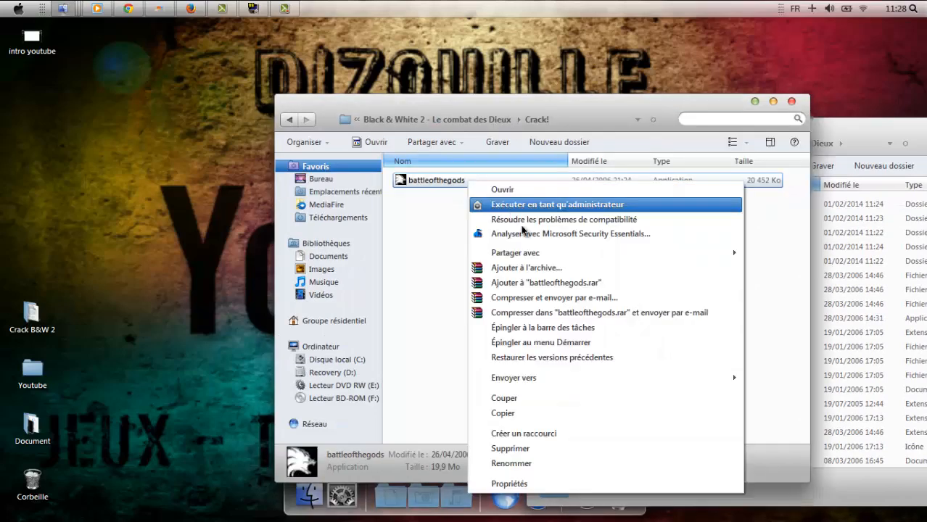
pyautogui.click(537, 413)
pyautogui.click(856, 142)
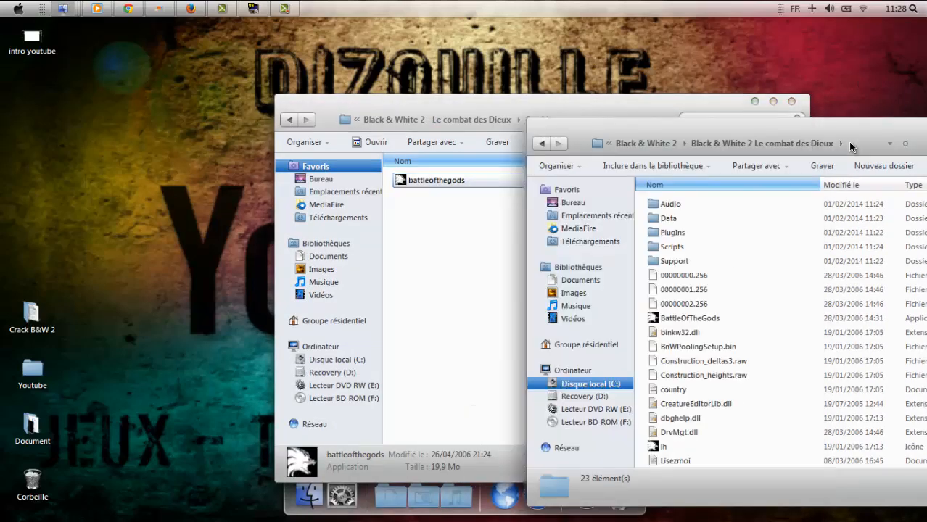
pyautogui.rightClick(653, 326)
pyautogui.click(687, 414)
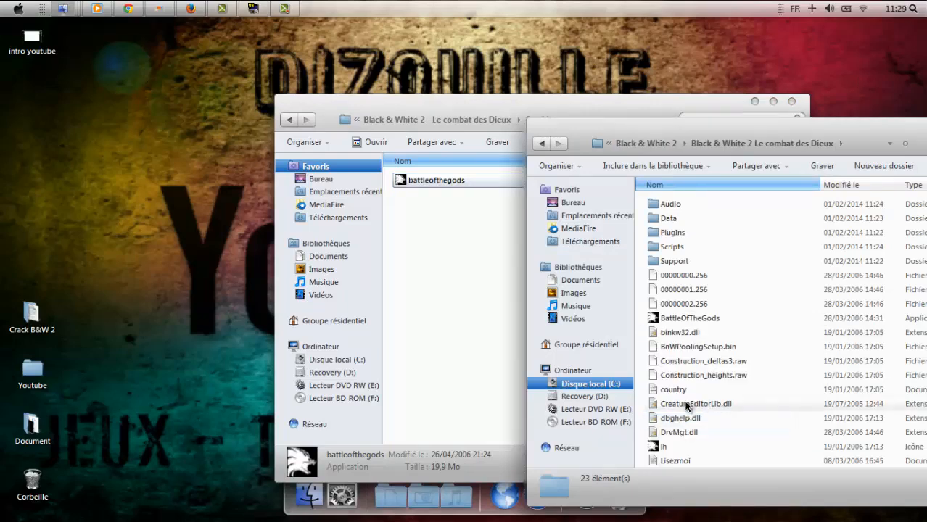
pyautogui.click(481, 215)
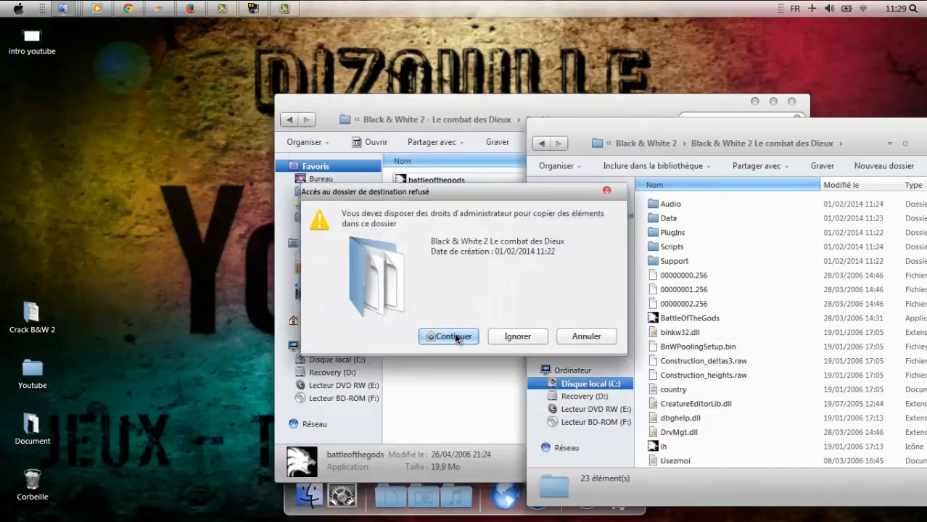
pyautogui.click(456, 336)
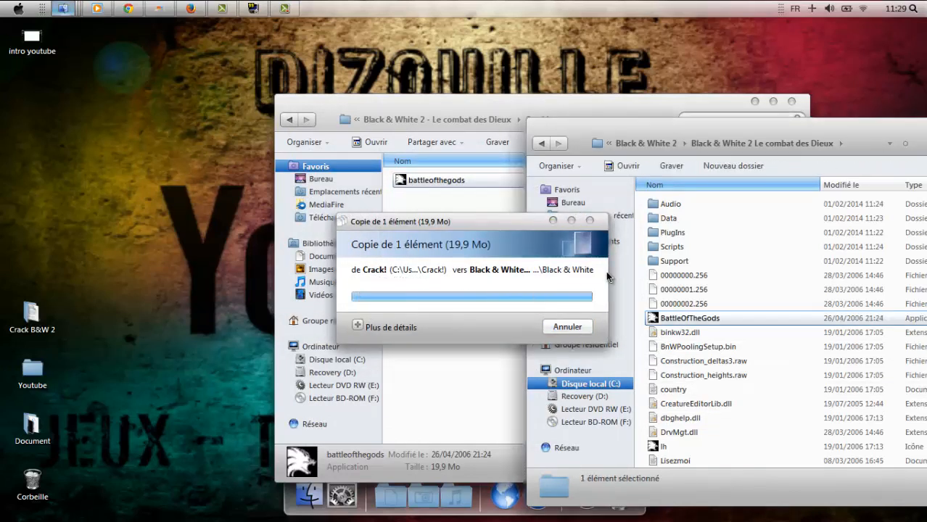
pyautogui.click(793, 103)
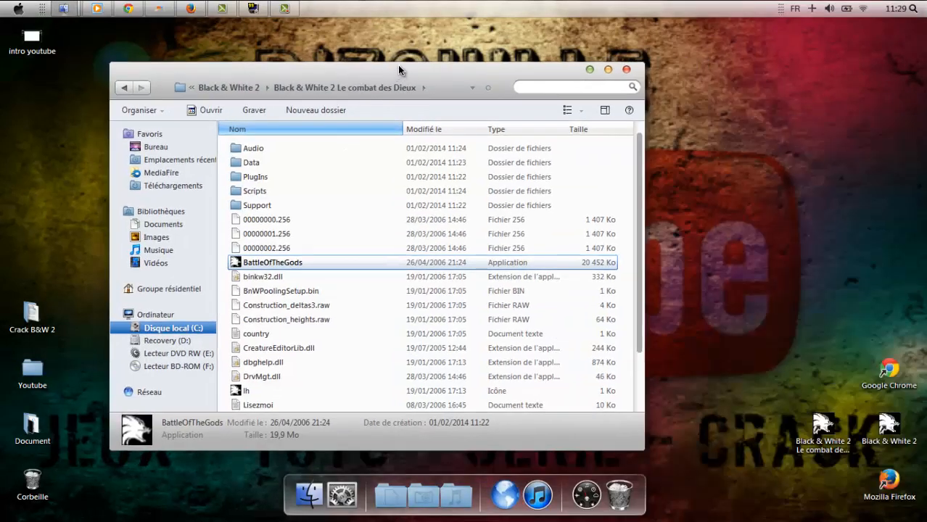
pyautogui.click(628, 70)
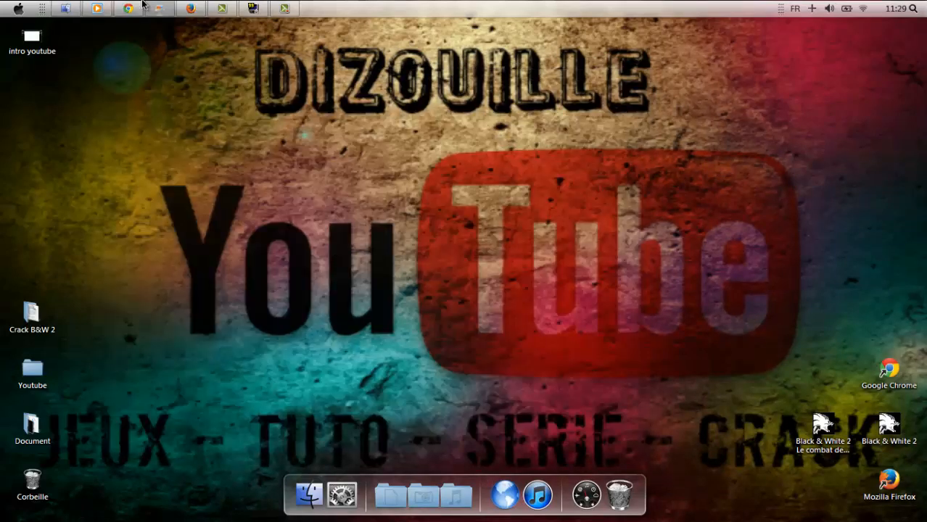
# Launch Battle of the Gods, choose NOUVELLE PARTIE, and confirm the Tigre creature.
pyautogui.click(283, 6)
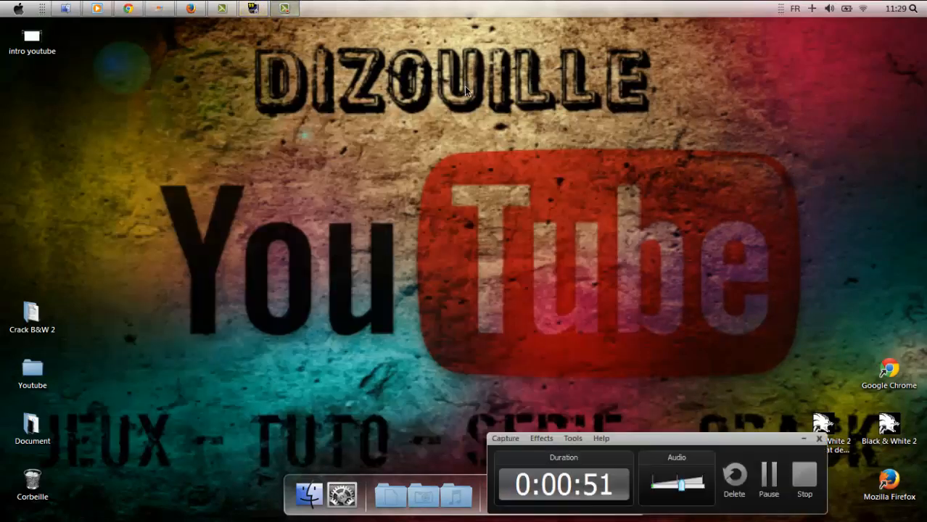
pyautogui.click(799, 479)
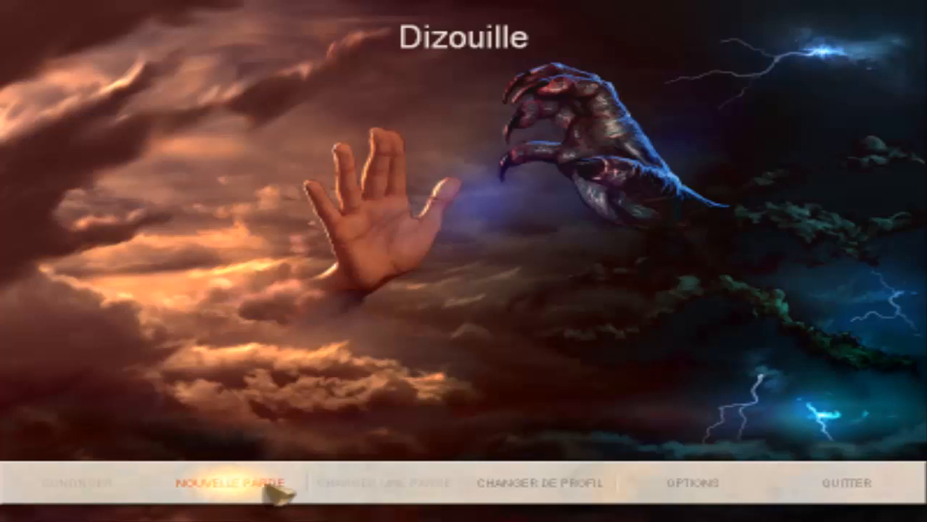
pyautogui.click(270, 496)
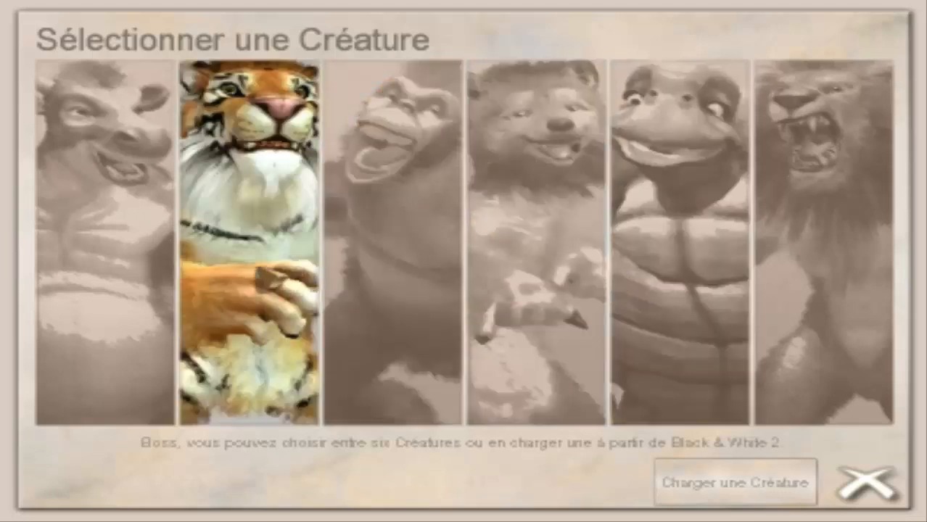
pyautogui.click(239, 283)
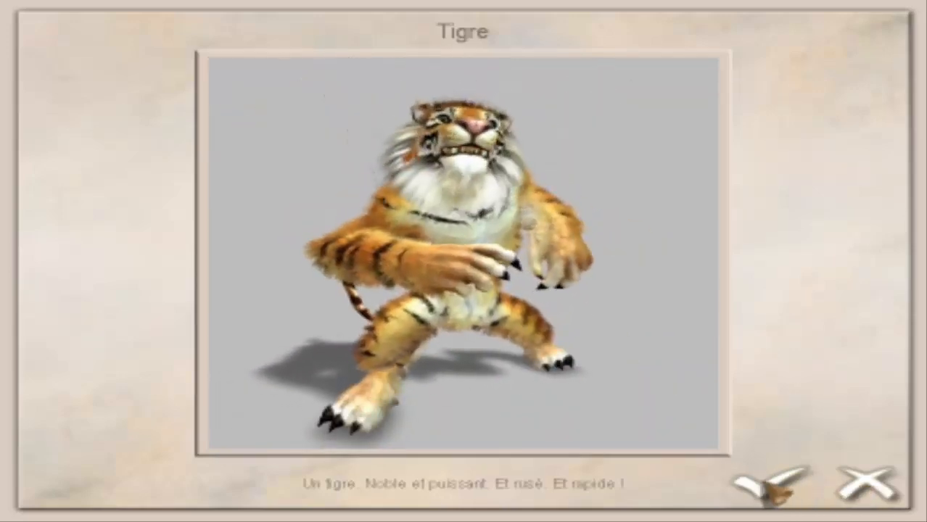
pyautogui.click(770, 487)
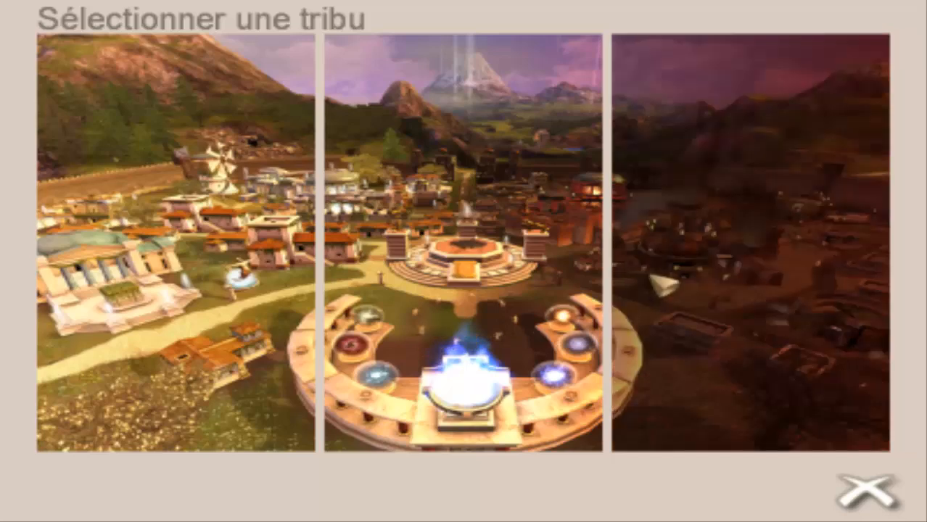
# Preview the Mal, Personnalisé and Bien tribes, then confirm Personnalisé with 740 000 offering points.
pyautogui.click(664, 285)
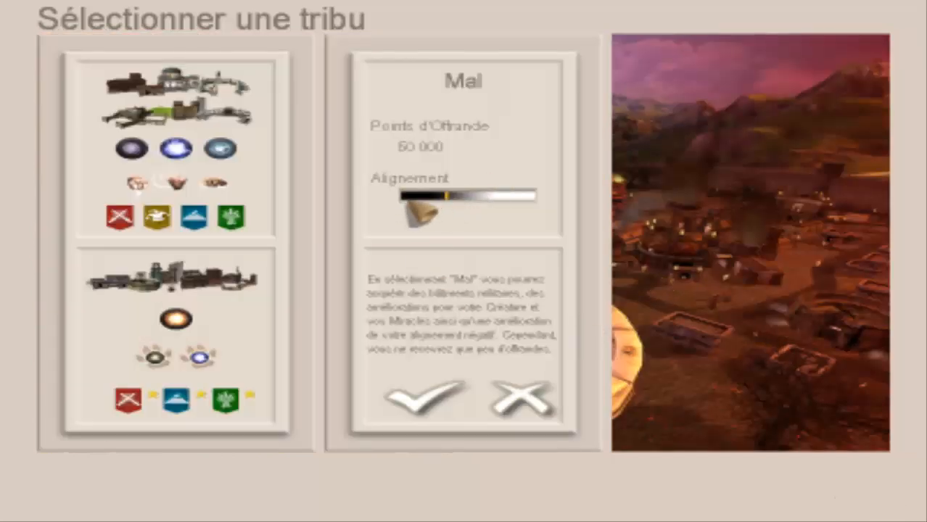
pyautogui.click(540, 410)
pyautogui.click(471, 264)
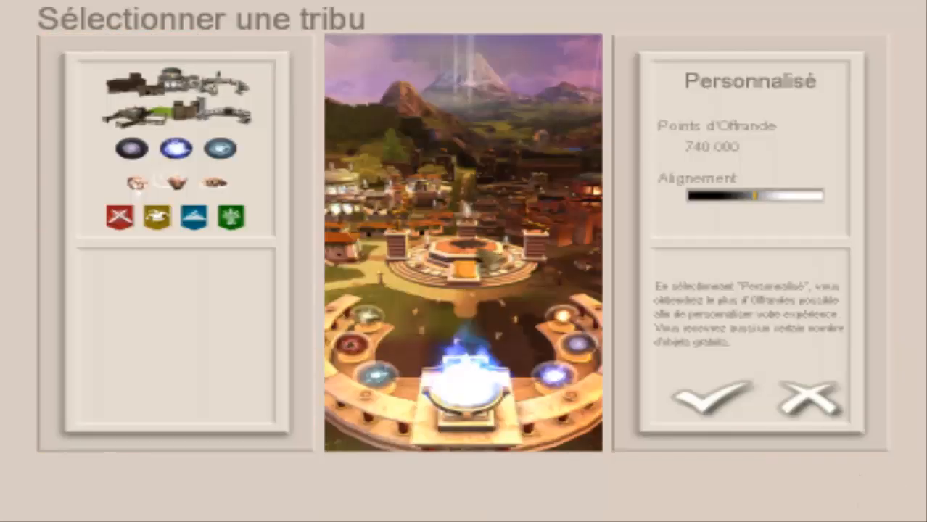
pyautogui.click(835, 406)
pyautogui.click(352, 337)
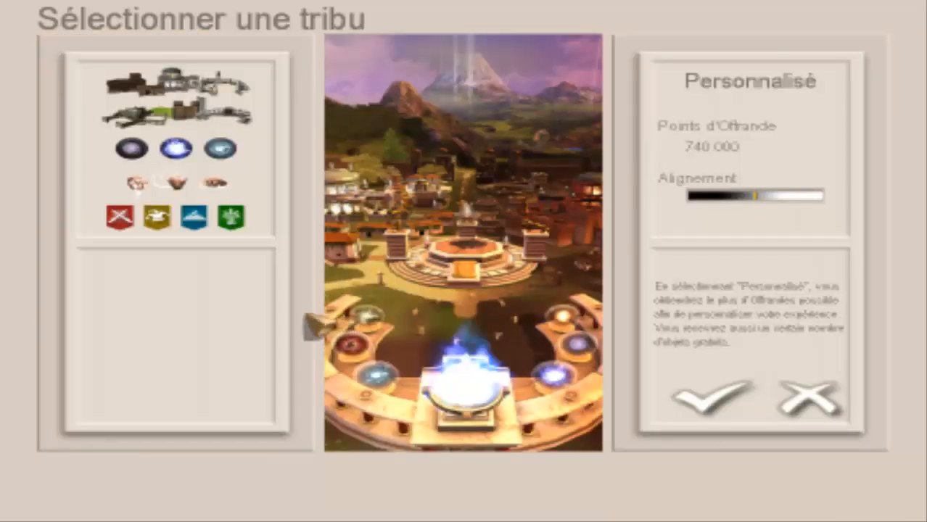
pyautogui.click(798, 403)
pyautogui.click(268, 286)
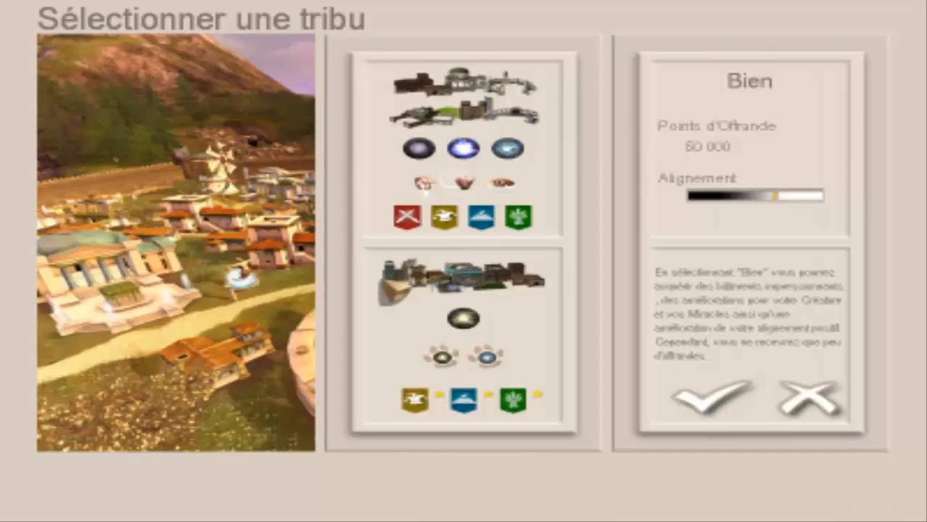
pyautogui.click(812, 395)
pyautogui.click(490, 303)
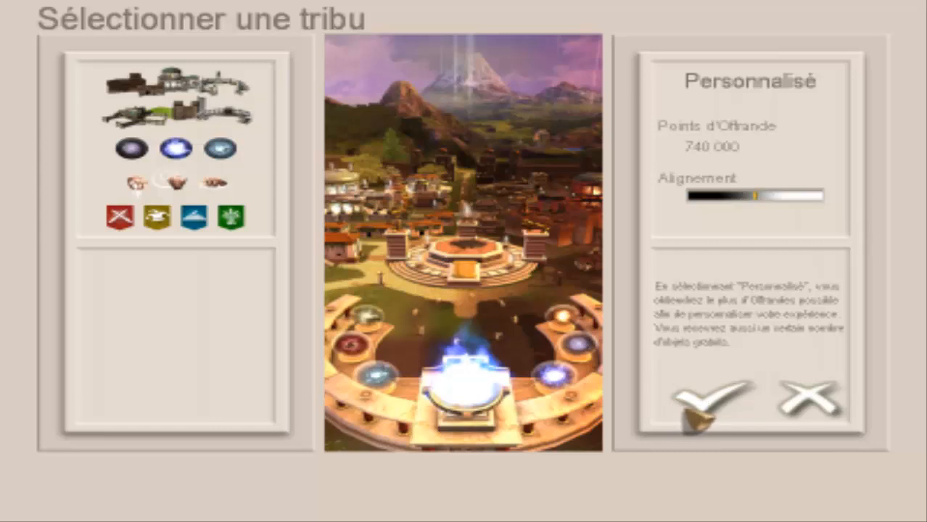
pyautogui.click(695, 415)
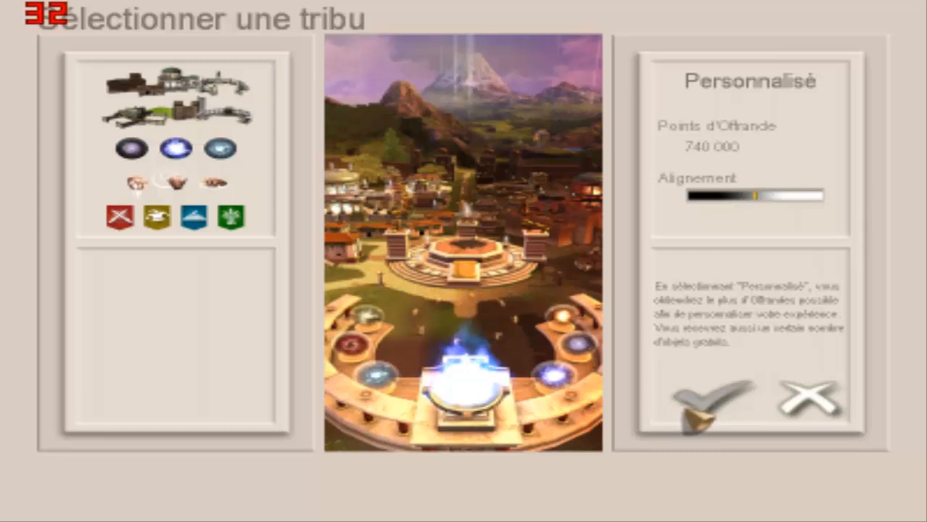